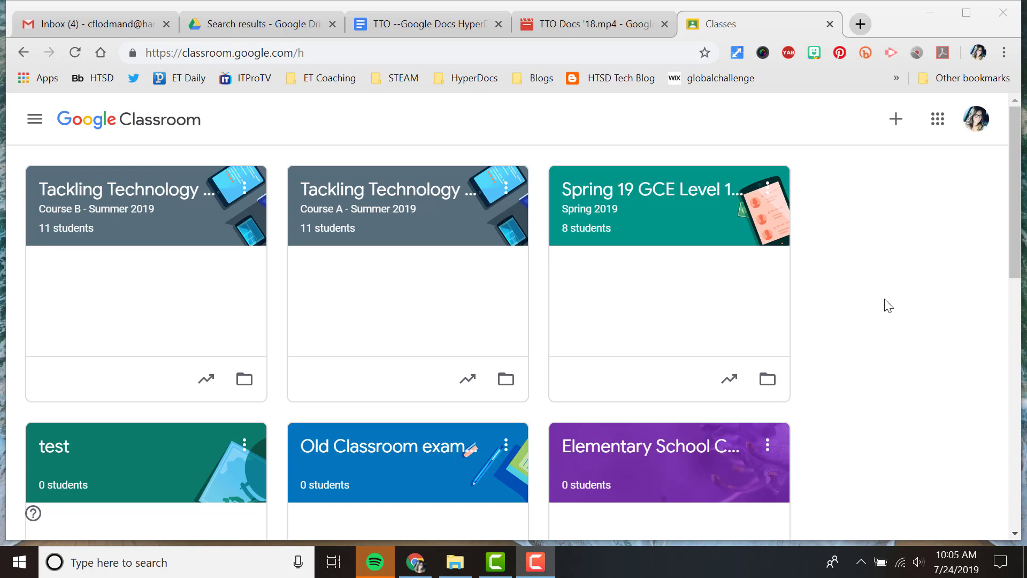
# Step: Look over the class cards and the Google apps launcher, including its Classroom entry, and close the launcher
pyautogui.scroll(-2, 886, 305)
pyautogui.scroll(2, 899, 294)
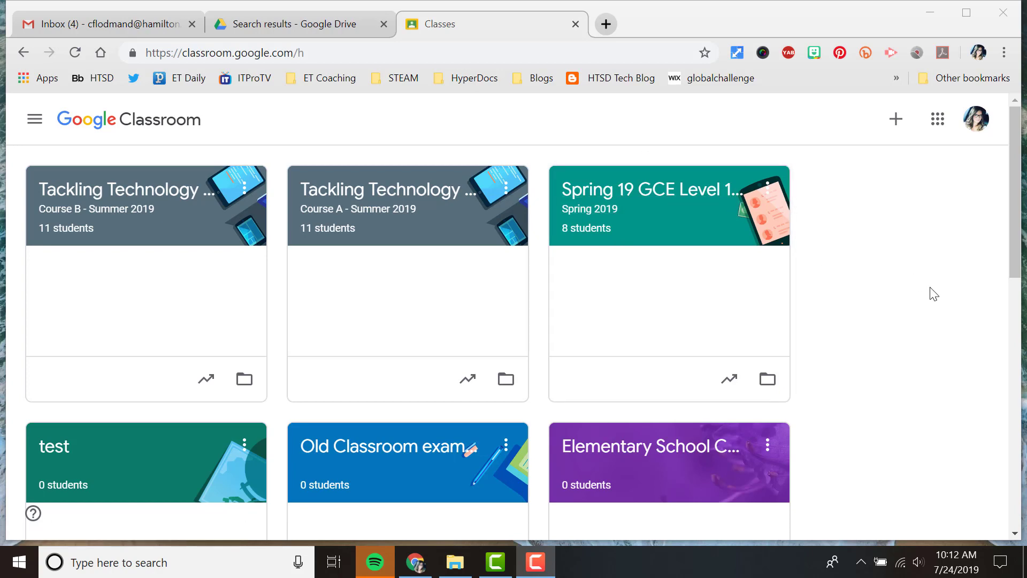
pyautogui.click(945, 123)
pyautogui.click(945, 128)
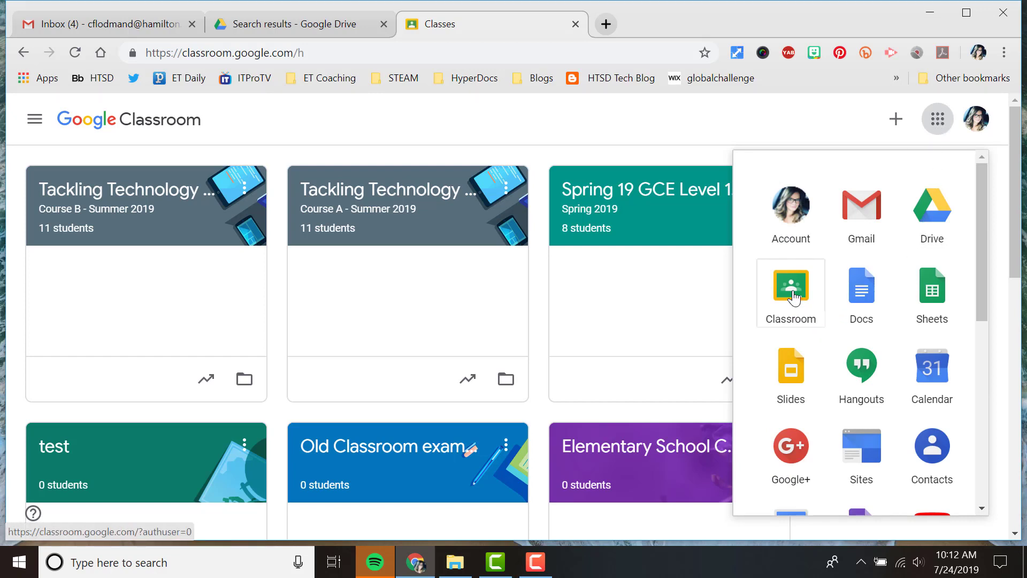
pyautogui.moveTo(794, 306); pyautogui.dragTo(740, 326)
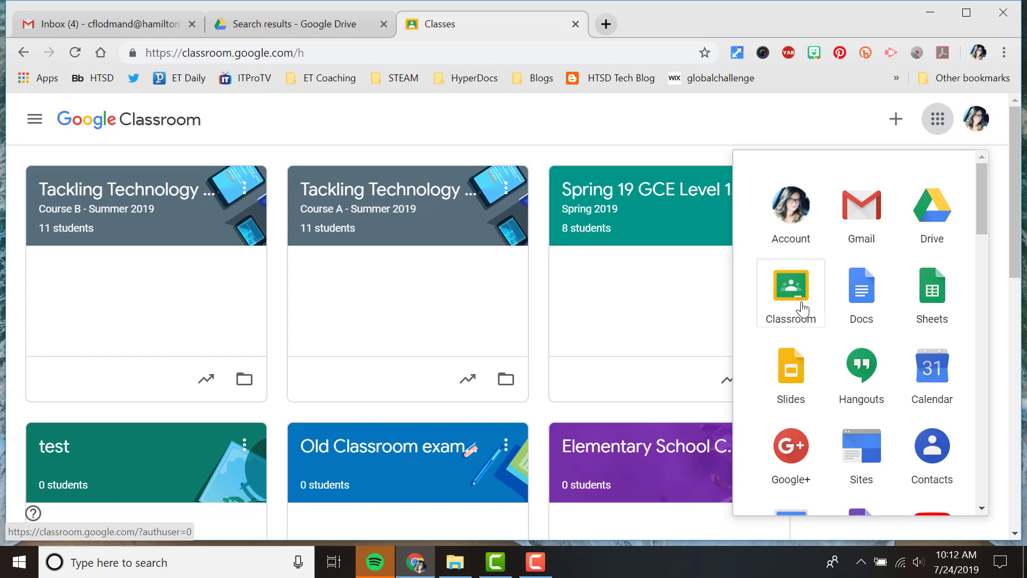
pyautogui.click(402, 53)
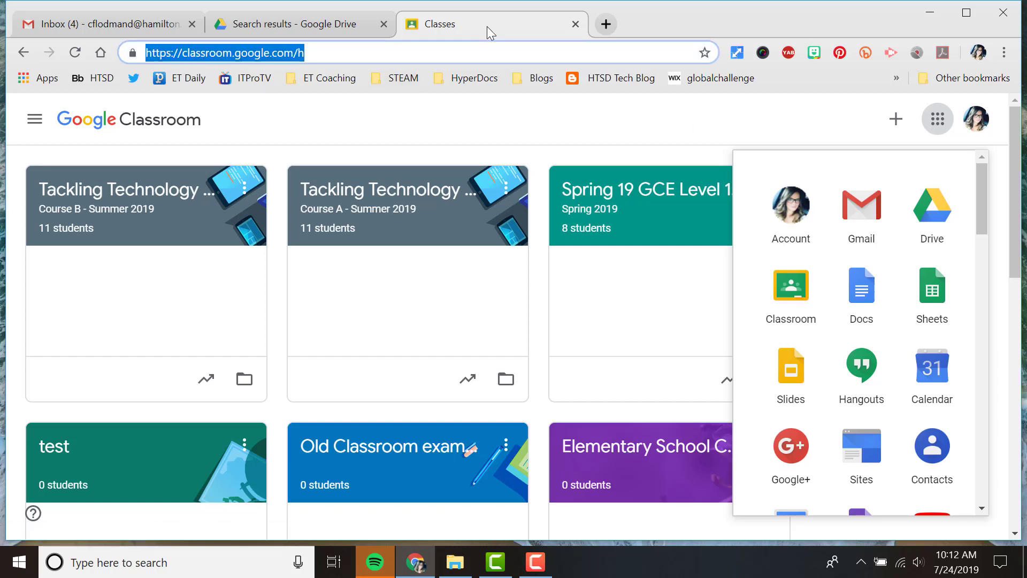
pyautogui.click(942, 132)
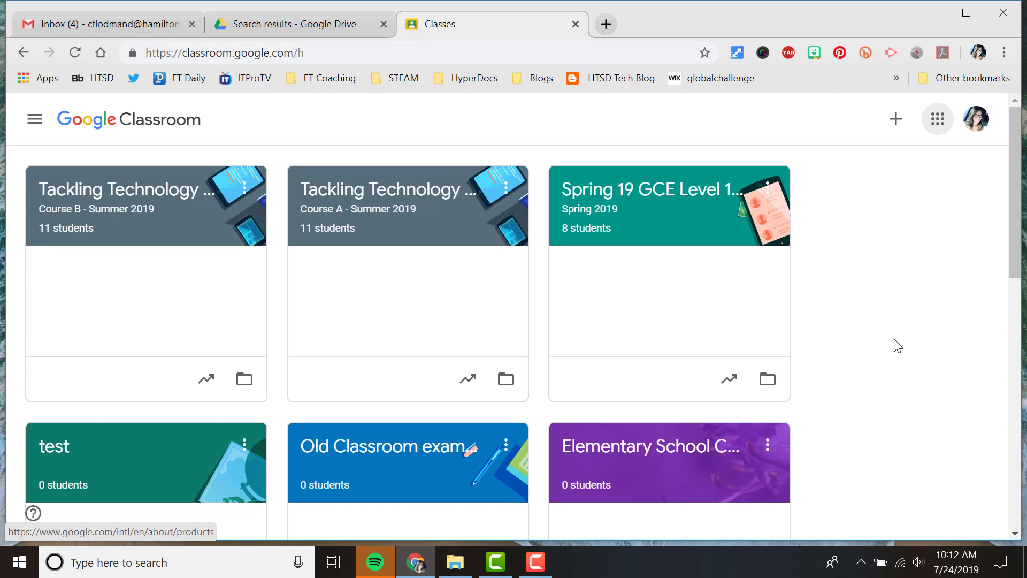
# Step: Look through the main menu from the Classes and Calendar entries to the enrolled classes, archived classes and settings
pyautogui.click(32, 125)
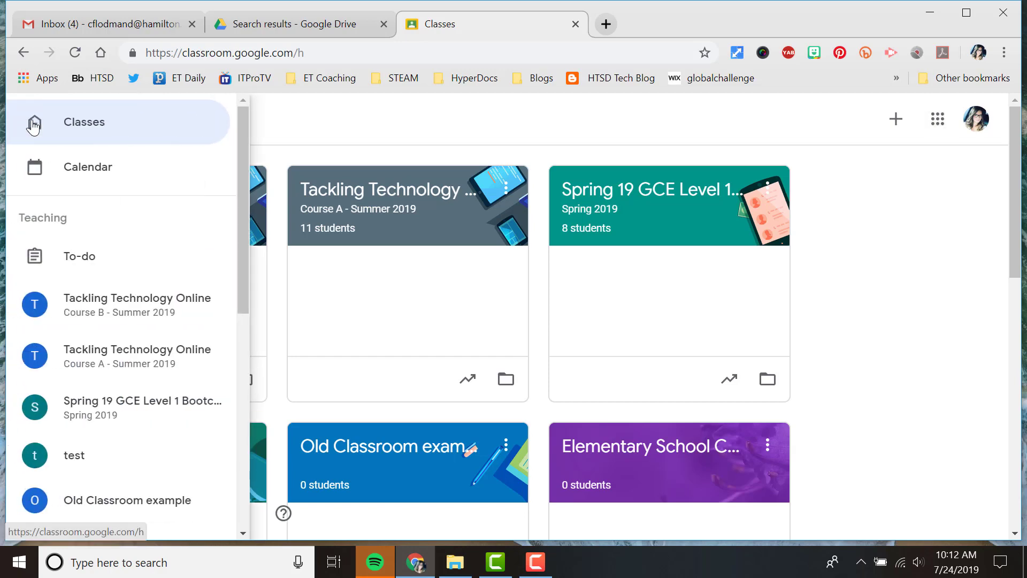
pyautogui.scroll(-3, 173, 195)
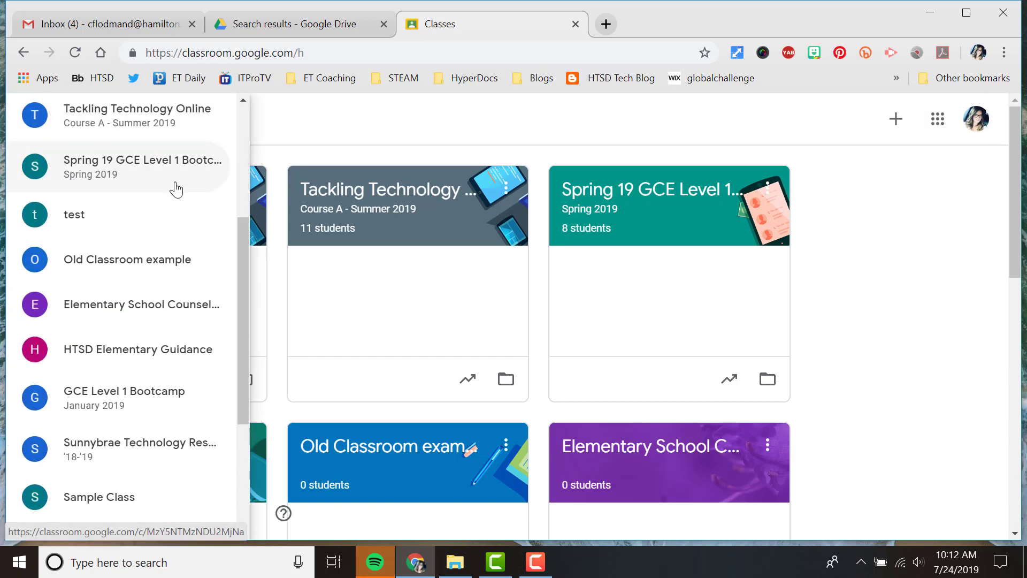
pyautogui.scroll(-5, 176, 190)
pyautogui.scroll(8, 176, 189)
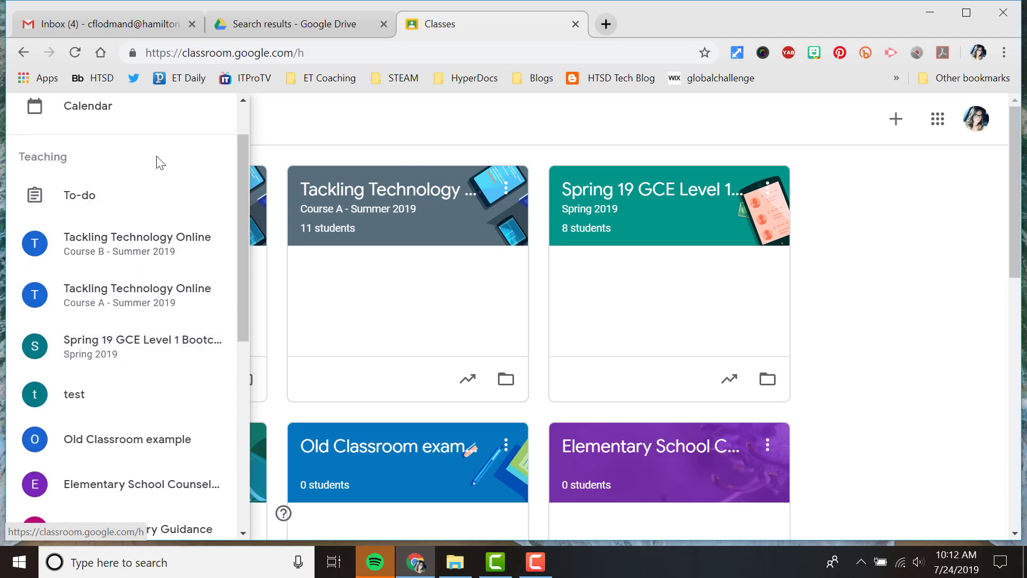
pyautogui.scroll(-6, 191, 243)
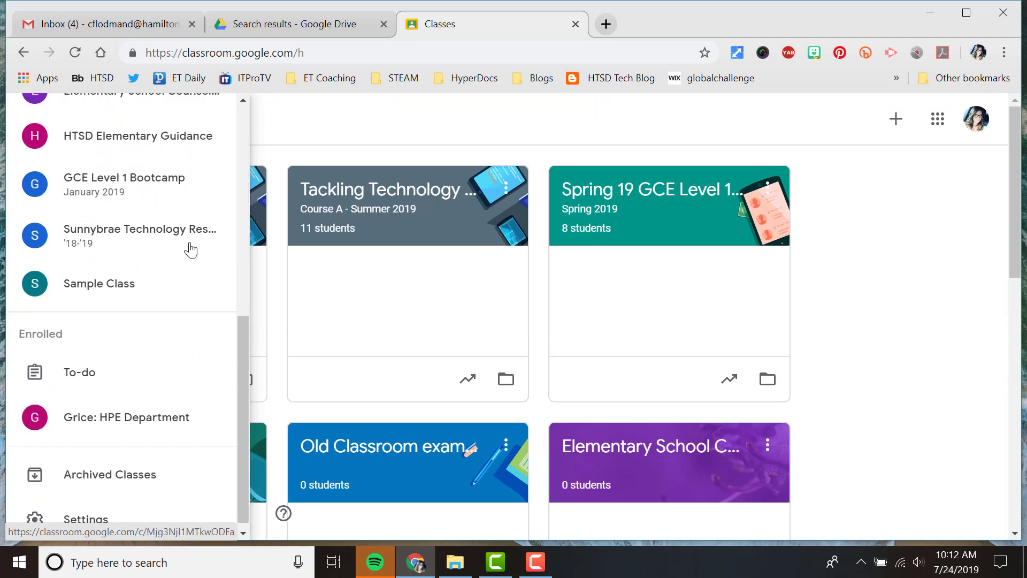
pyautogui.scroll(-3, 154, 298)
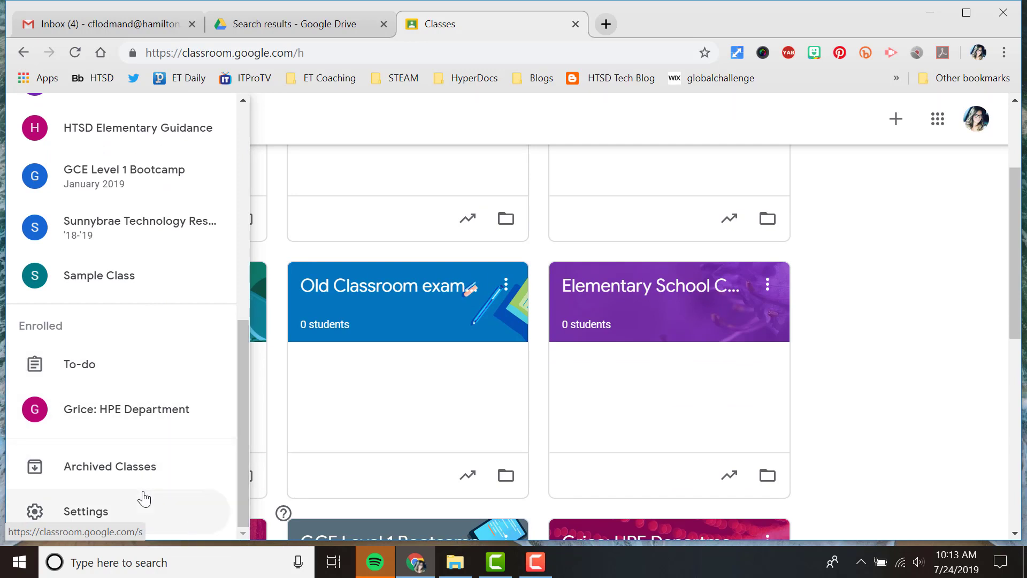
# Step: Open the Classroom settings and review the profile and notification options
pyautogui.click(87, 514)
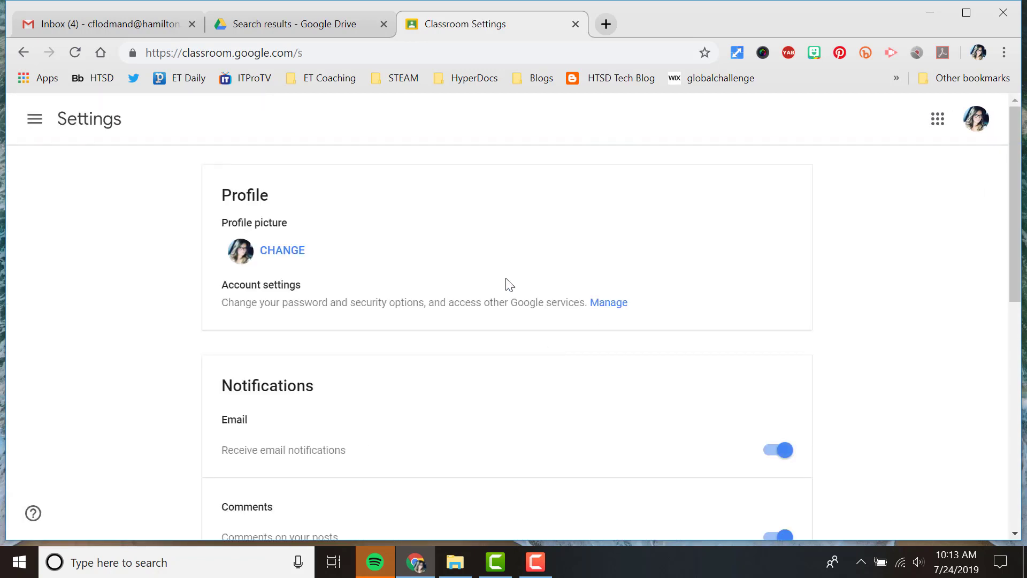
pyautogui.scroll(-6, 509, 285)
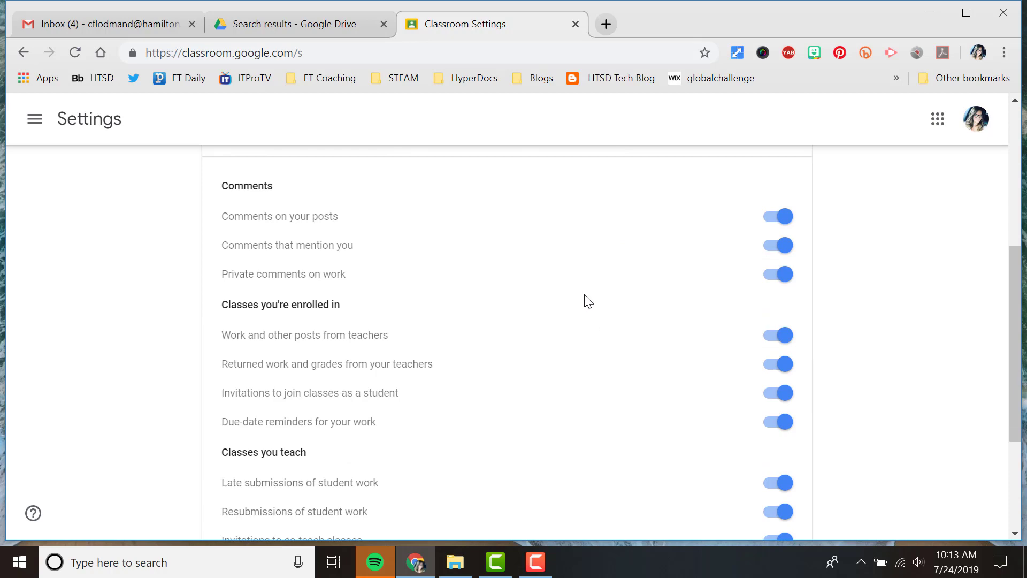
pyautogui.scroll(6, 588, 302)
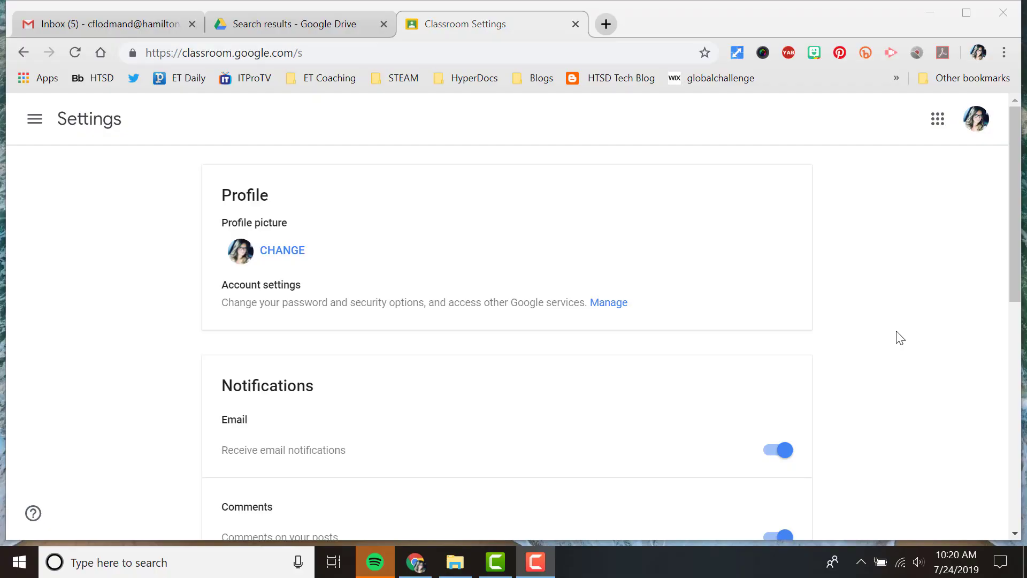
# Step: Return to the Classes page and look at the options of the Course B - Summer 2019 class card
pyautogui.click(36, 120)
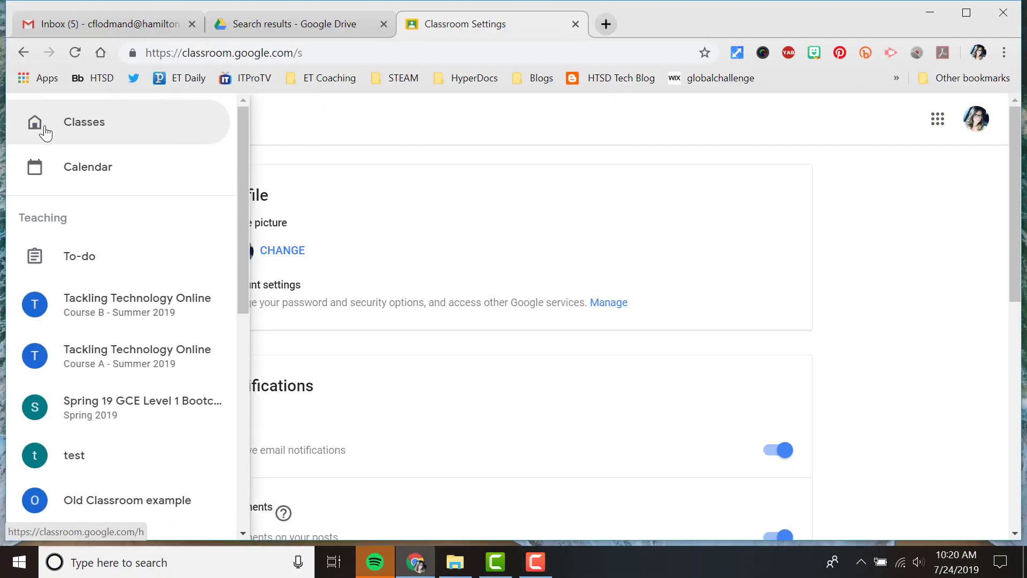
pyautogui.click(95, 130)
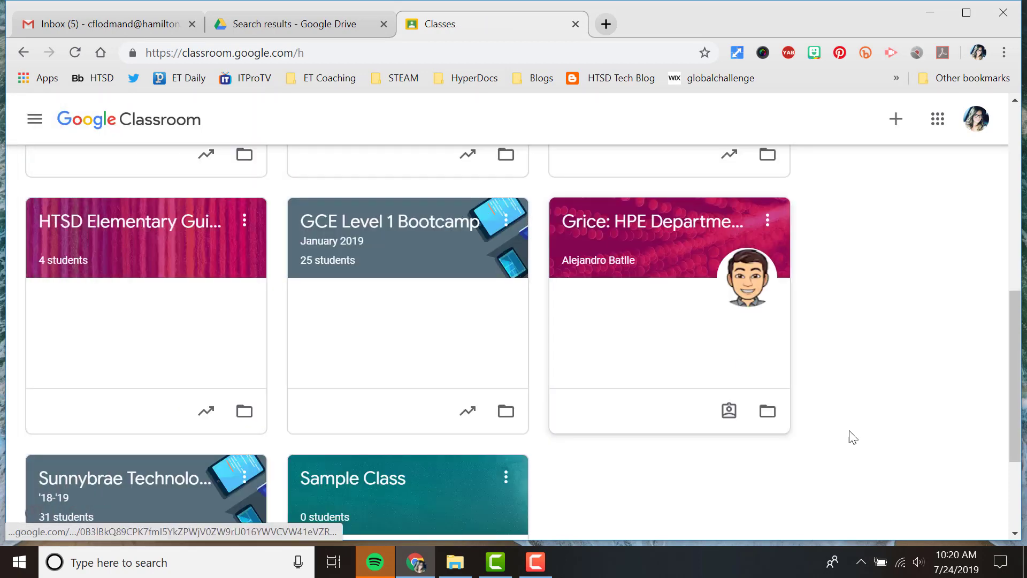
pyautogui.scroll(9, 848, 436)
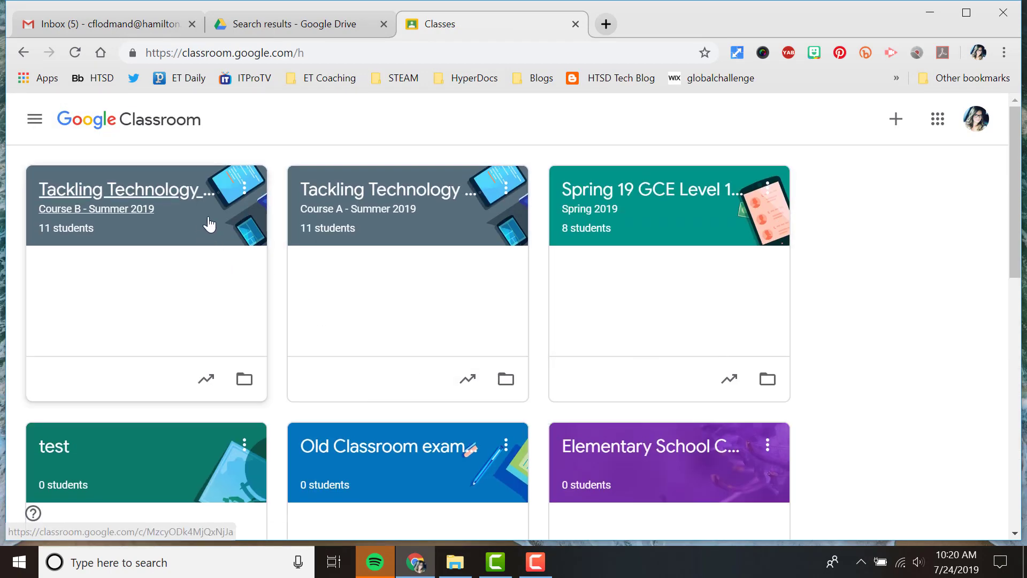
pyautogui.moveTo(206, 225)
pyautogui.mouseDown()
pyautogui.moveTo(495, 230)
pyautogui.moveTo(246, 191)
pyautogui.moveTo(214, 235)
pyautogui.mouseUp()
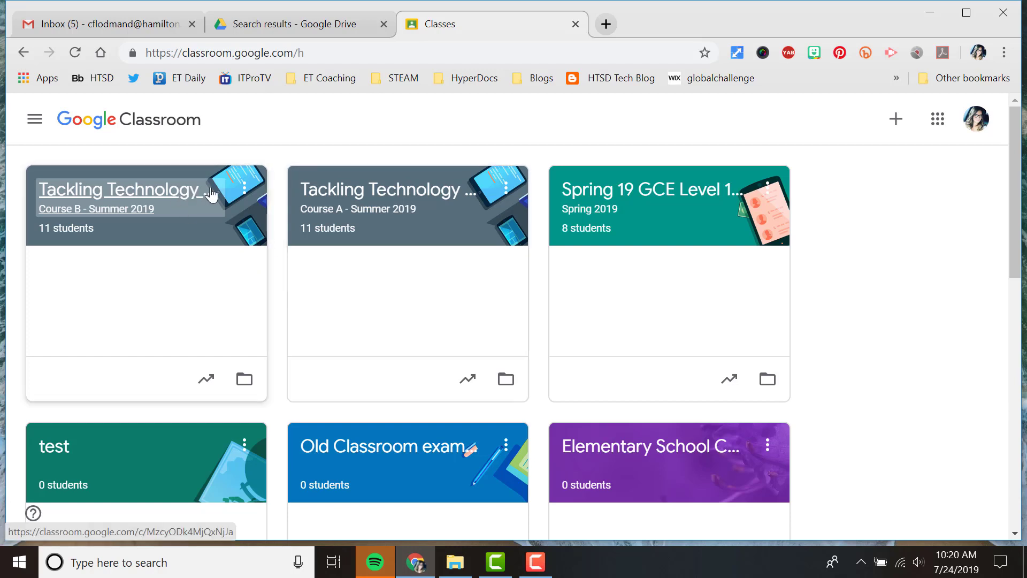
pyautogui.click(246, 188)
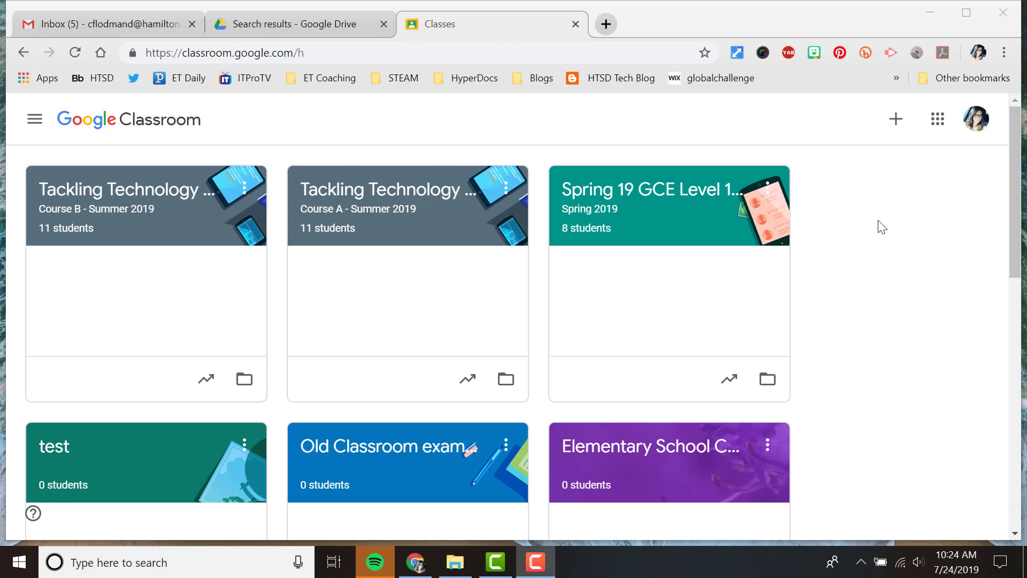
# Step: Start creating a class named Tackling Technology C with the section Course C- Fall 2019
pyautogui.click(897, 123)
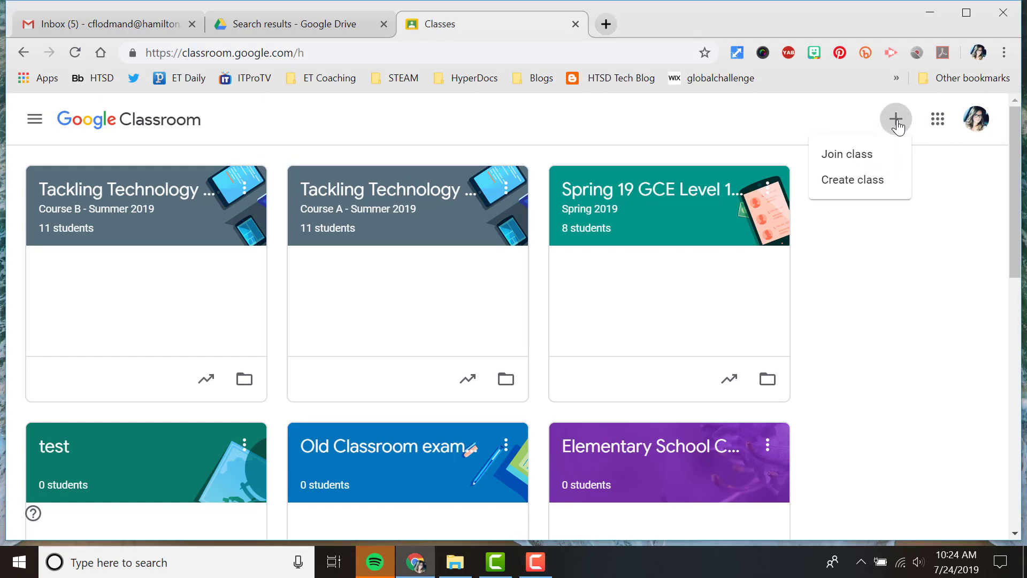
pyautogui.click(872, 188)
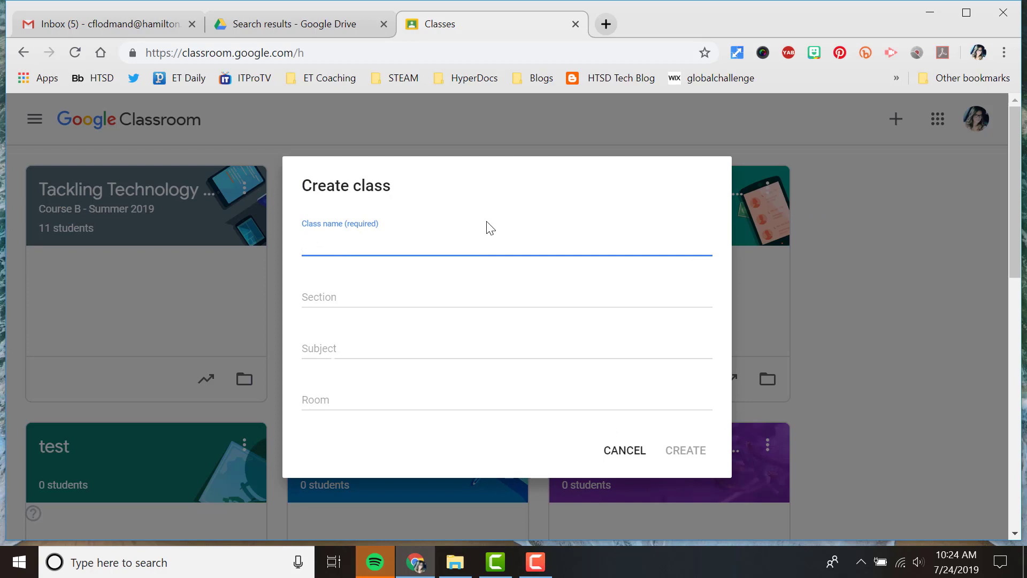
pyautogui.write('Tack')
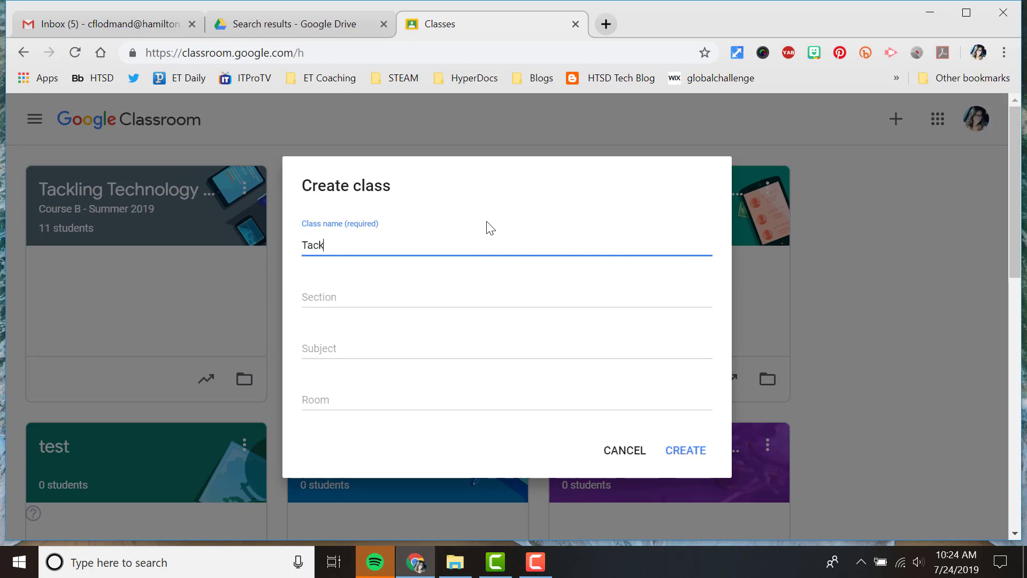
pyautogui.write('ling Technolo')
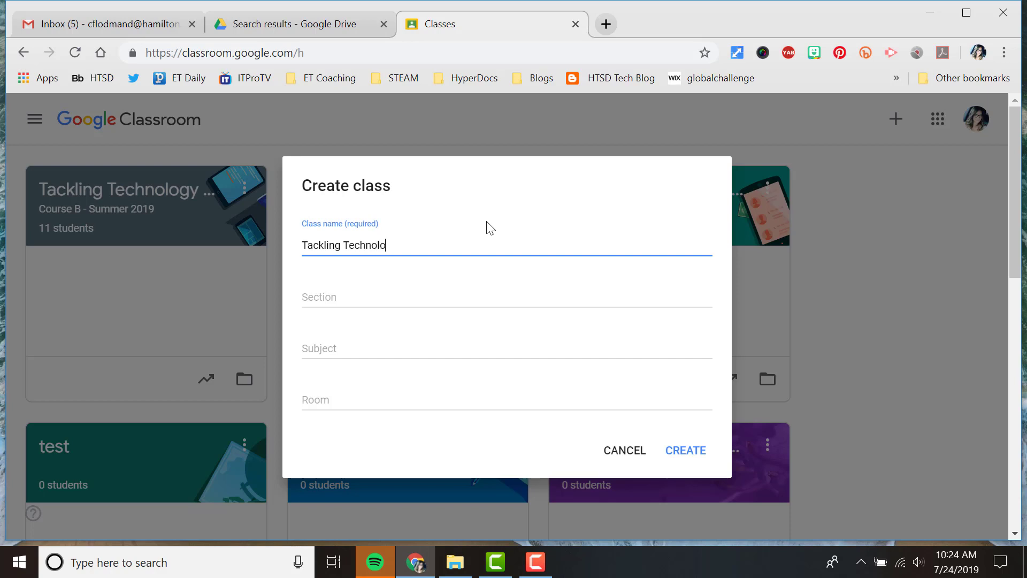
pyautogui.write('gy C')
pyautogui.click(350, 288)
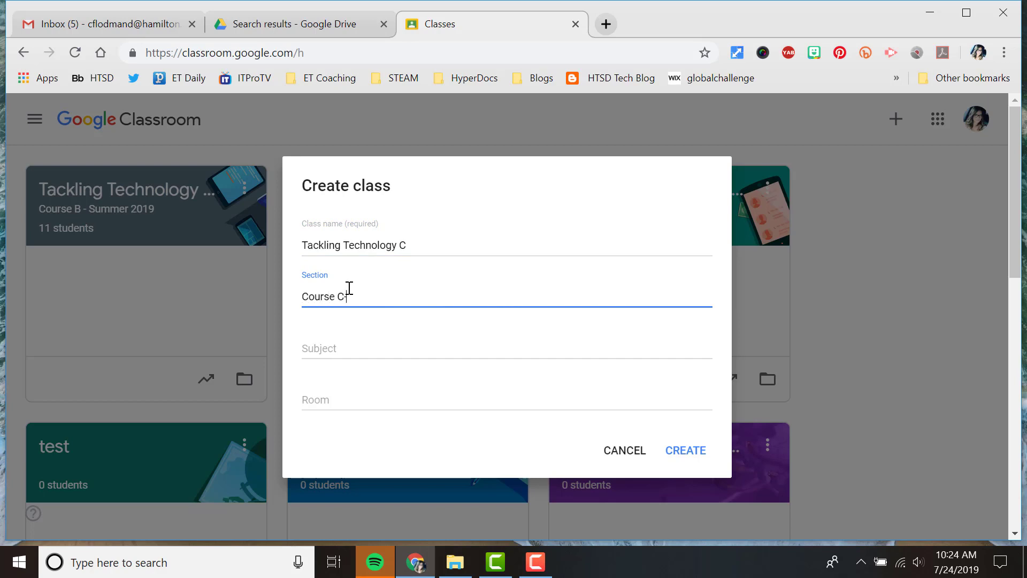
pyautogui.write('Course C- Fall 2019')
# Step: Set the new class's subject to Technology Integration, leave the room empty, and create the class
pyautogui.click(403, 348)
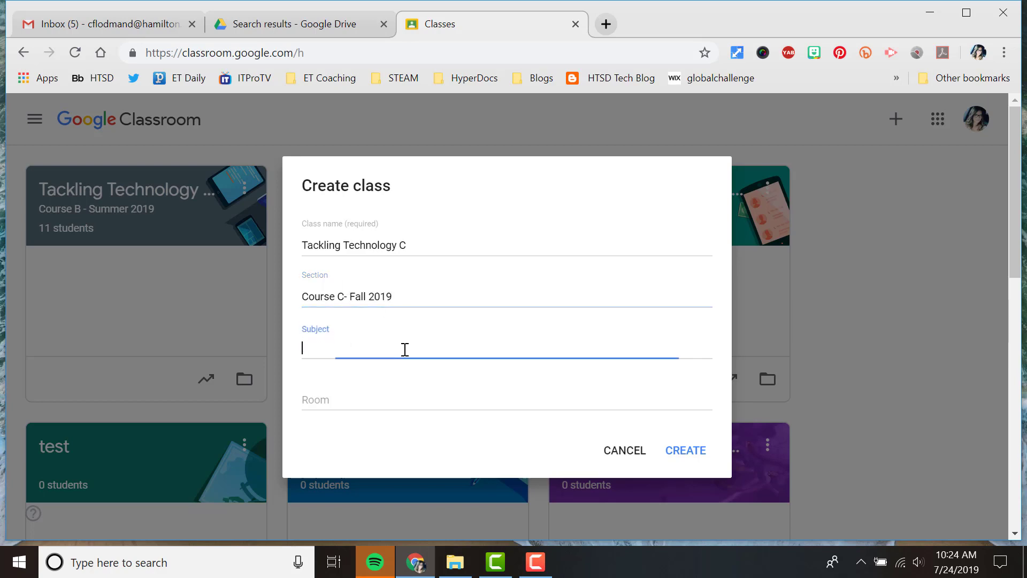
pyautogui.write('Technol')
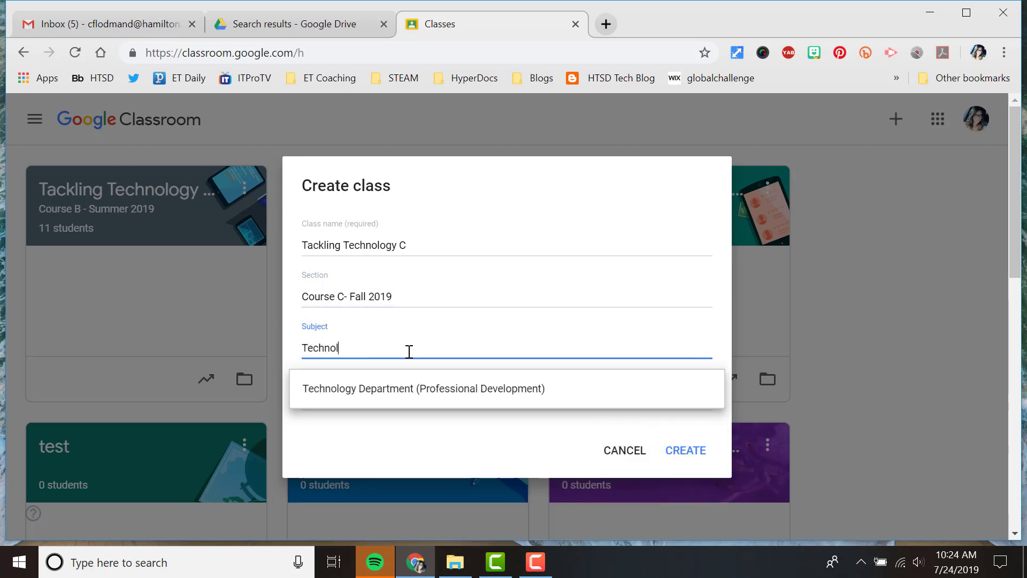
pyautogui.write('ogy Integration')
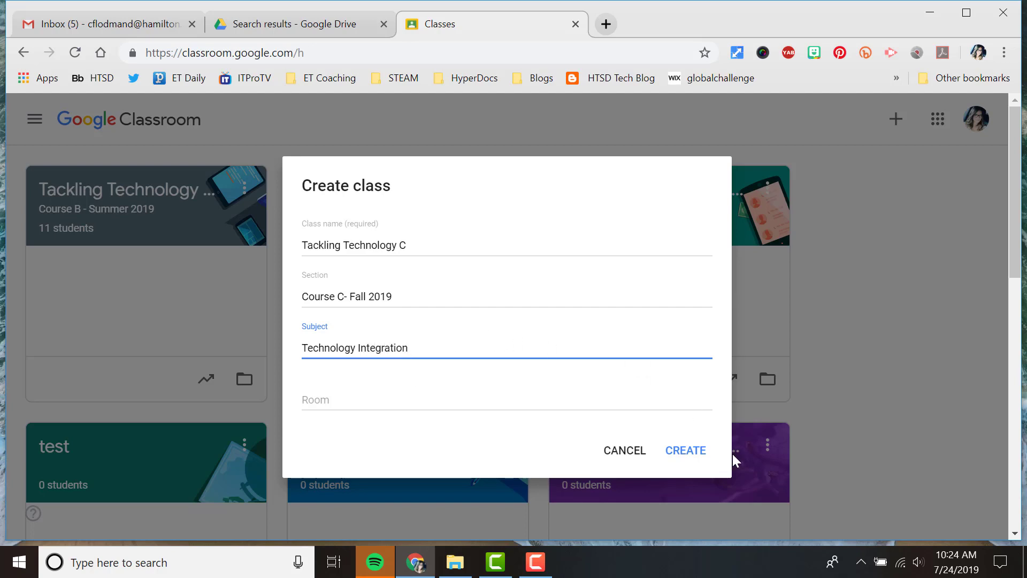
pyautogui.click(694, 459)
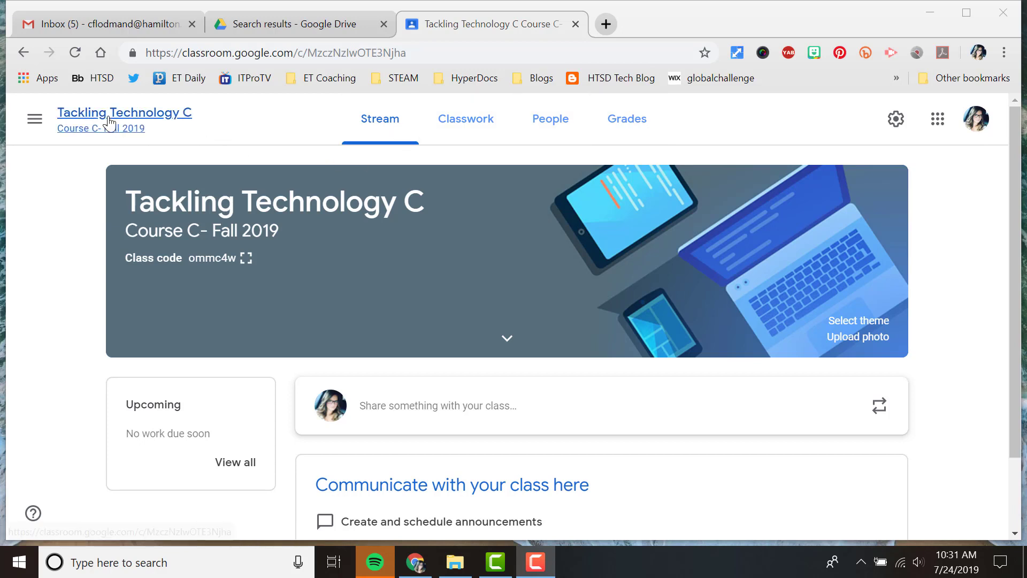
# Step: Check the main menu for the Classes entry and the new class, and close the menu
pyautogui.click(46, 125)
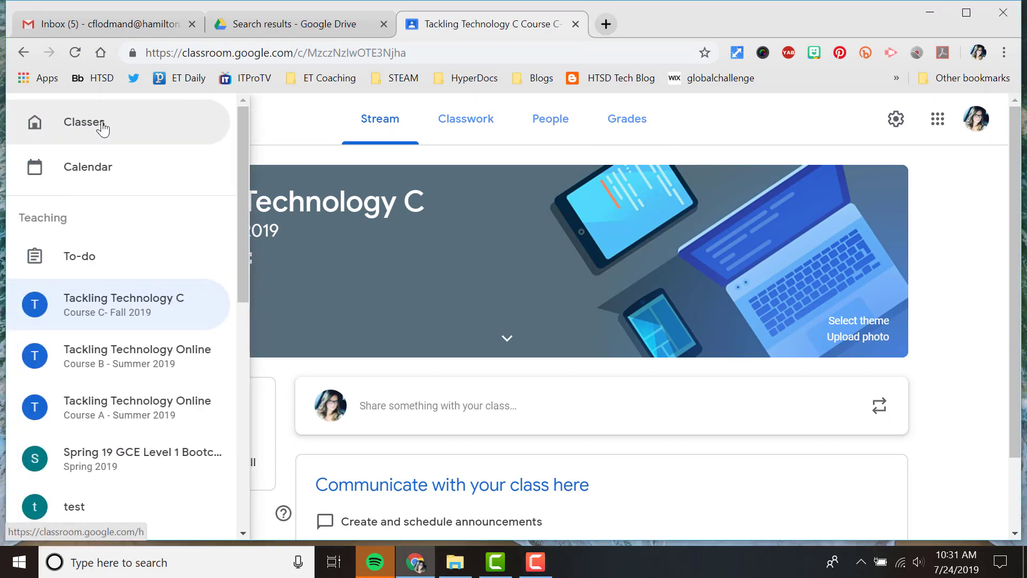
pyautogui.click(310, 131)
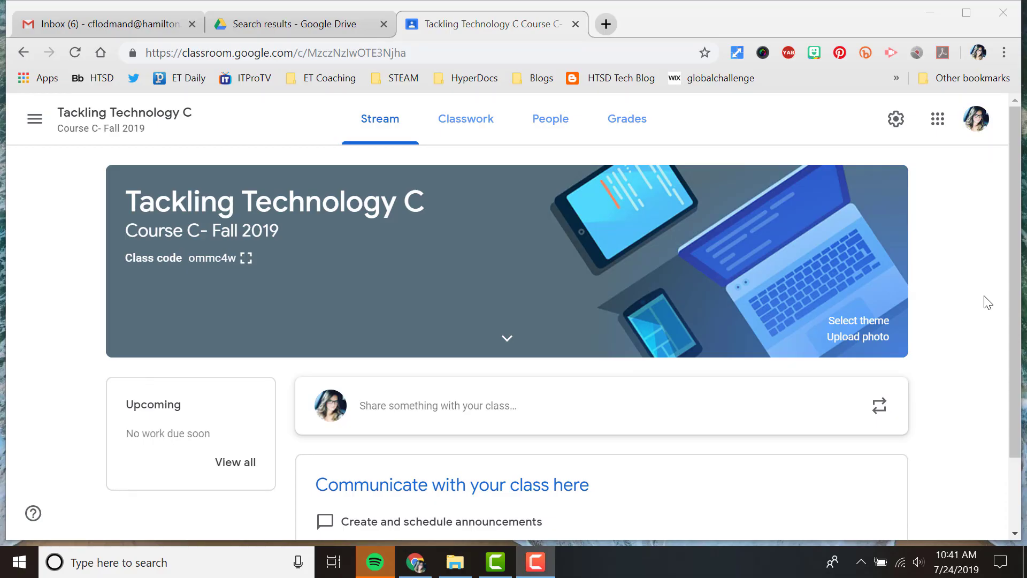
# Step: Browse the General themes in the class header's theme gallery and leave it without selecting one
pyautogui.click(859, 321)
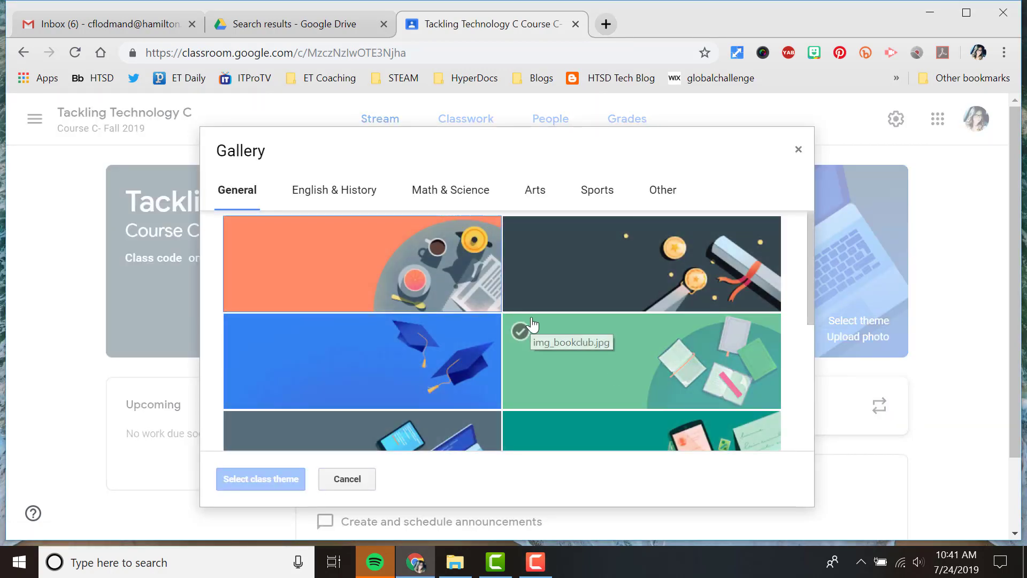
pyautogui.scroll(-3, 533, 325)
pyautogui.scroll(-2, 533, 324)
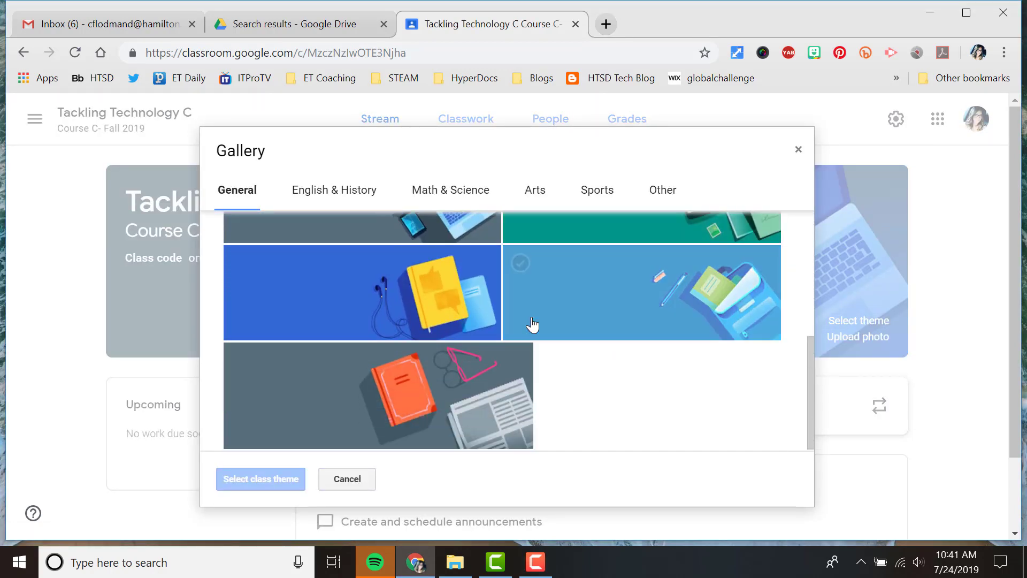
pyautogui.scroll(5, 532, 324)
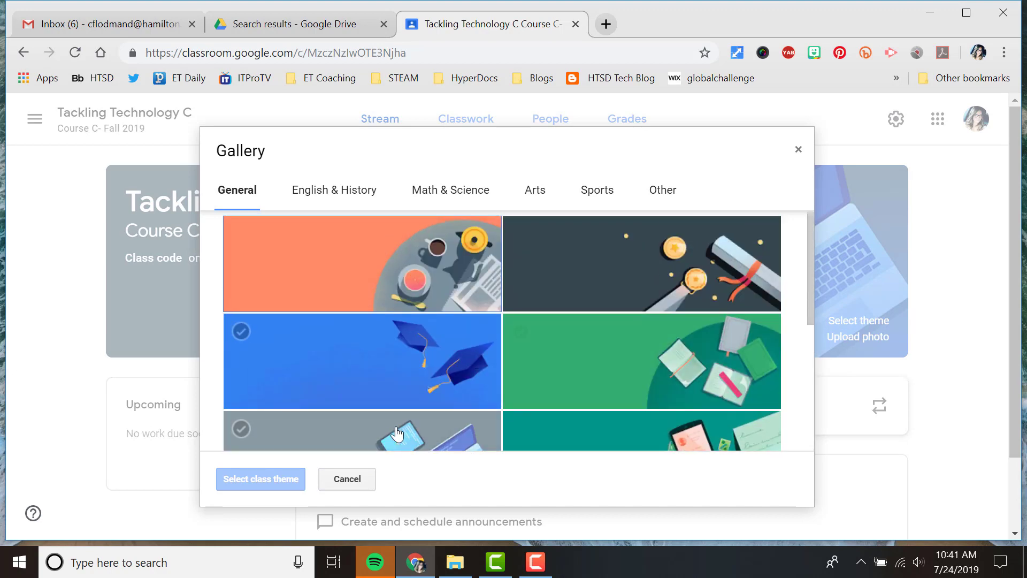
pyautogui.click(358, 478)
# Step: View the photo upload dialog for the class header, close it, and look at the class stream below
pyautogui.click(850, 338)
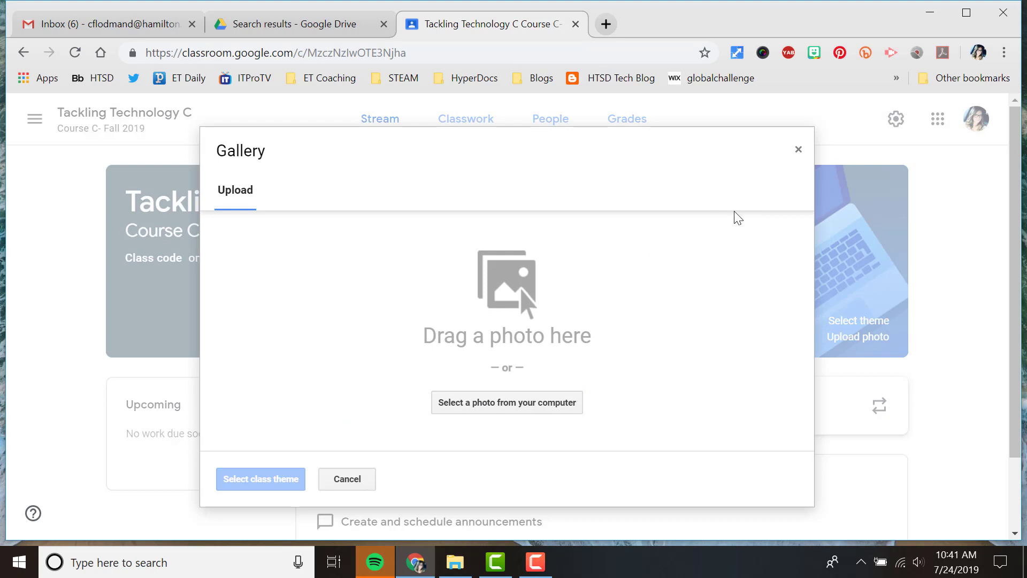
pyautogui.click(799, 150)
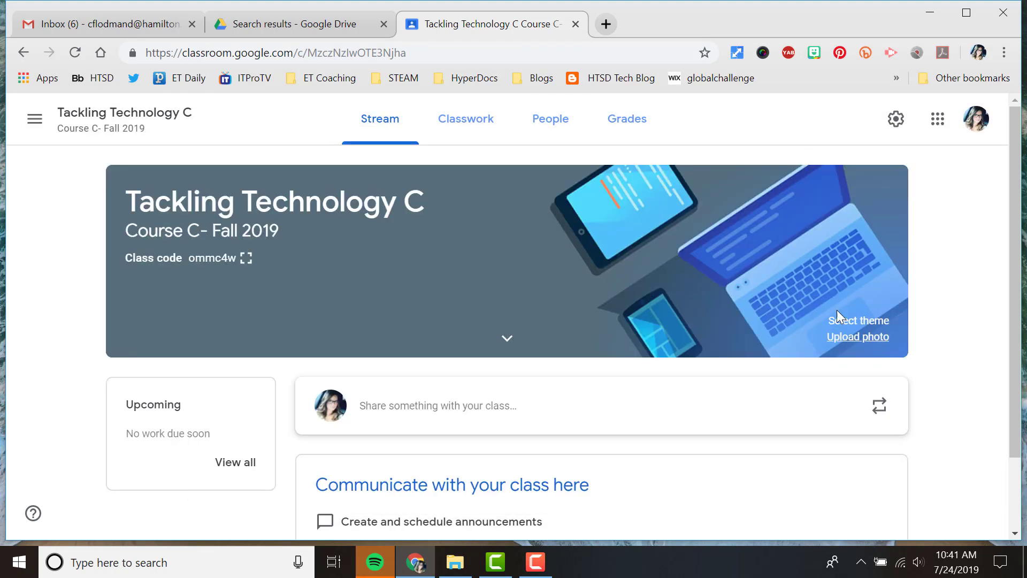
pyautogui.scroll(-1, 948, 376)
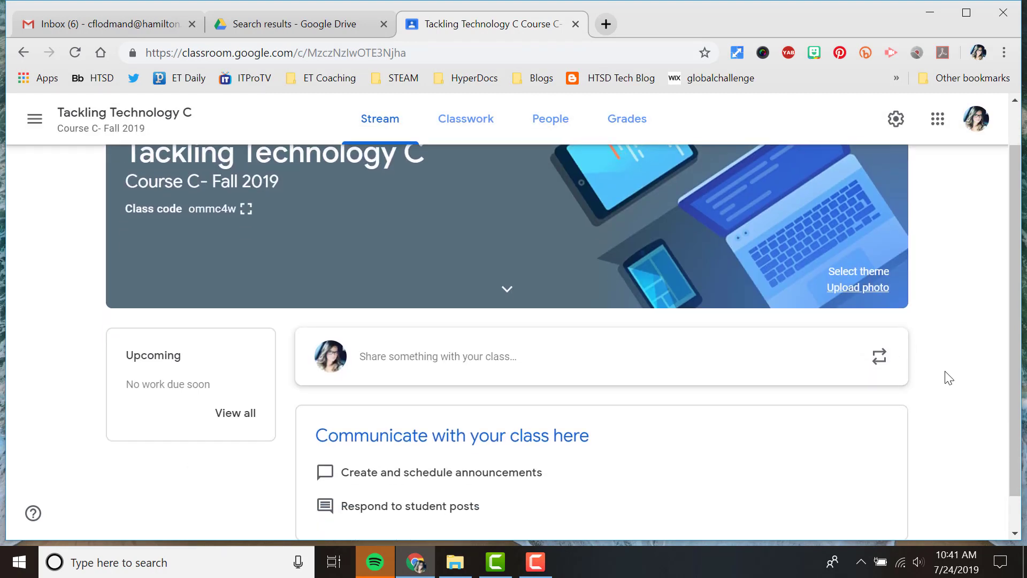
# Step: Display the class code enlarged from the class header, expand it to full screen, and close the display
pyautogui.scroll(1, 945, 374)
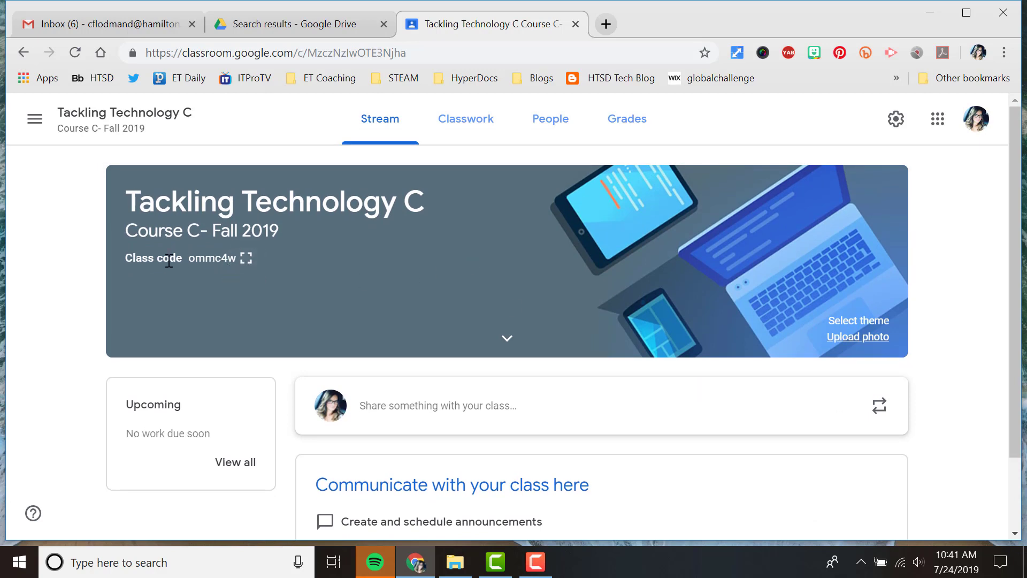
pyautogui.click(245, 259)
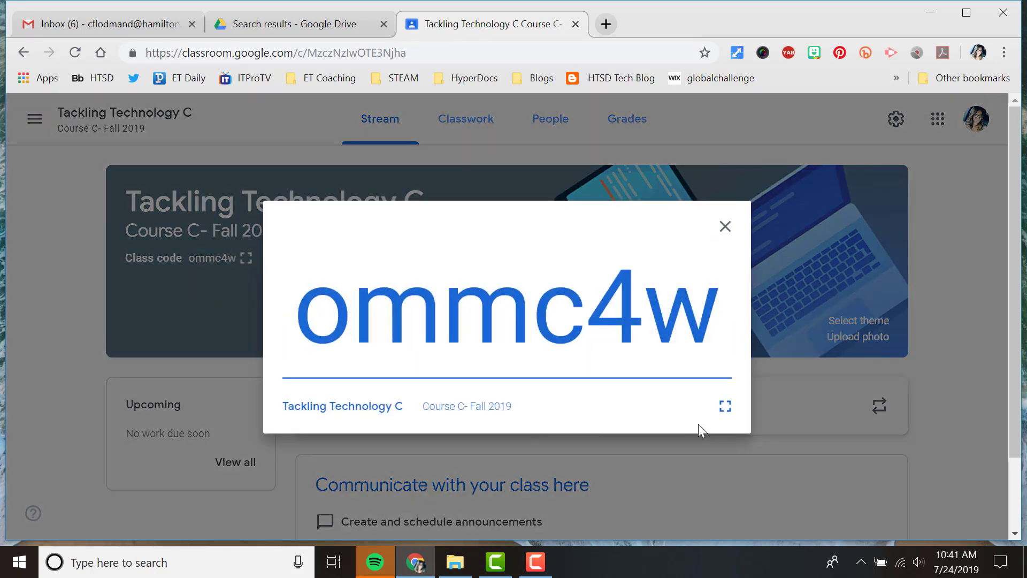
pyautogui.click(726, 408)
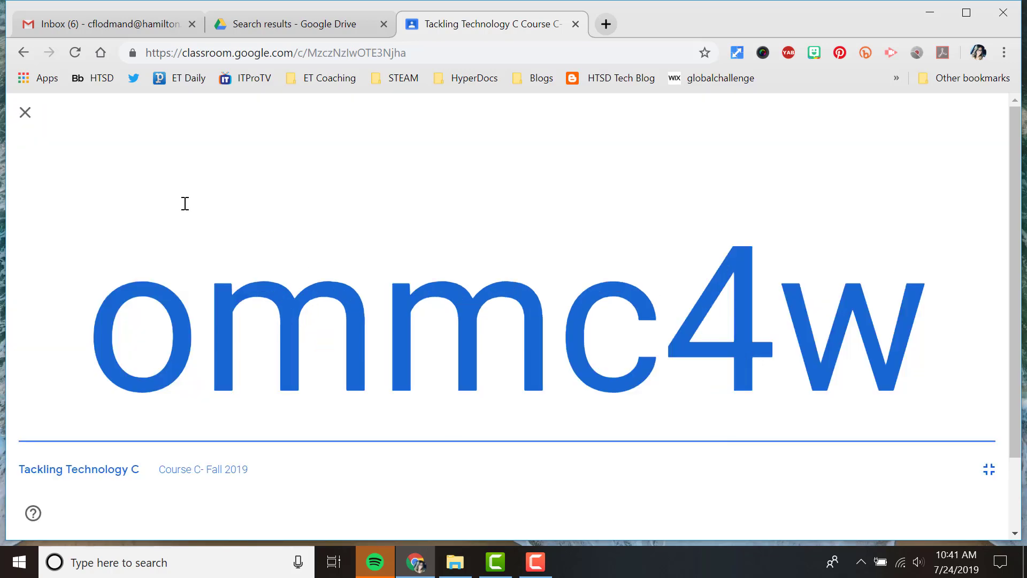
pyautogui.click(25, 112)
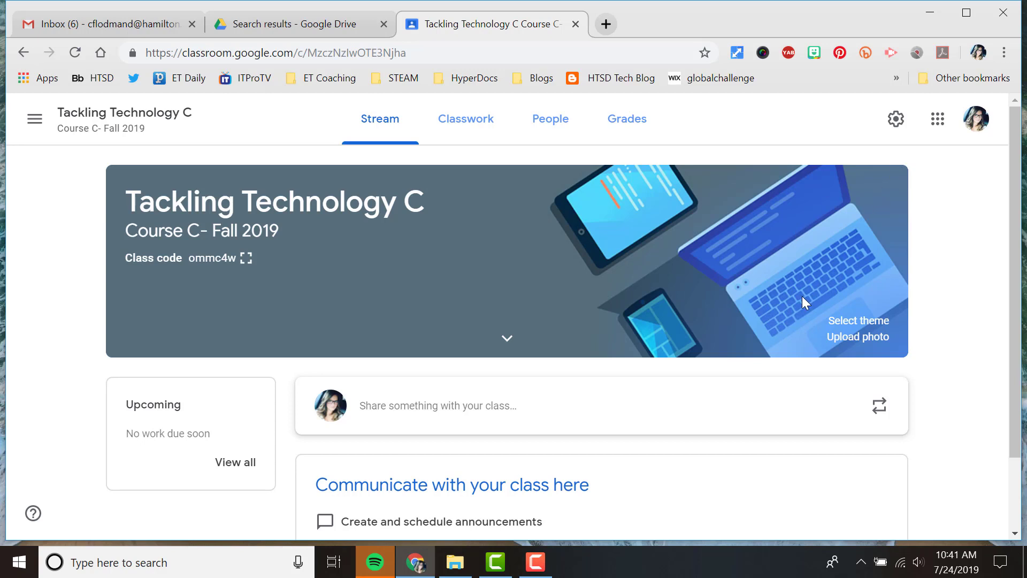
# Step: Reset the class code in the class settings, and check the code's options again without choosing Disable
pyautogui.click(896, 119)
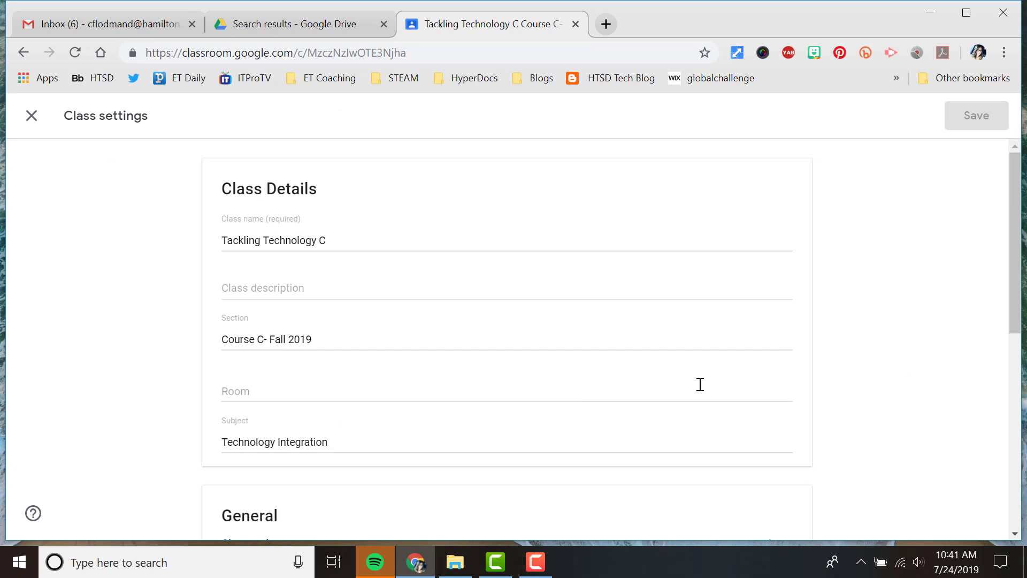
pyautogui.scroll(-6, 790, 342)
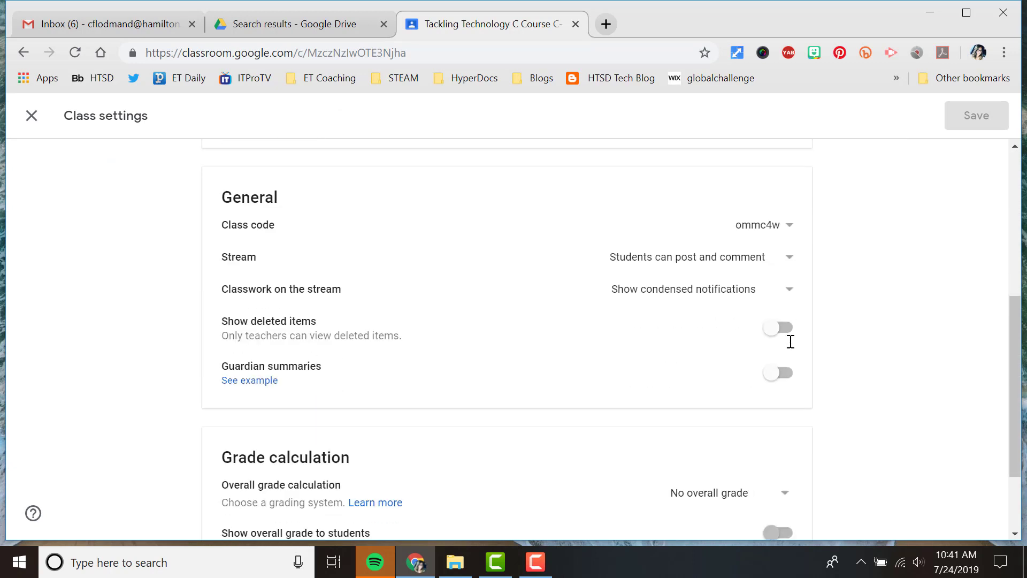
pyautogui.scroll(-1, 790, 342)
pyautogui.scroll(1, 791, 342)
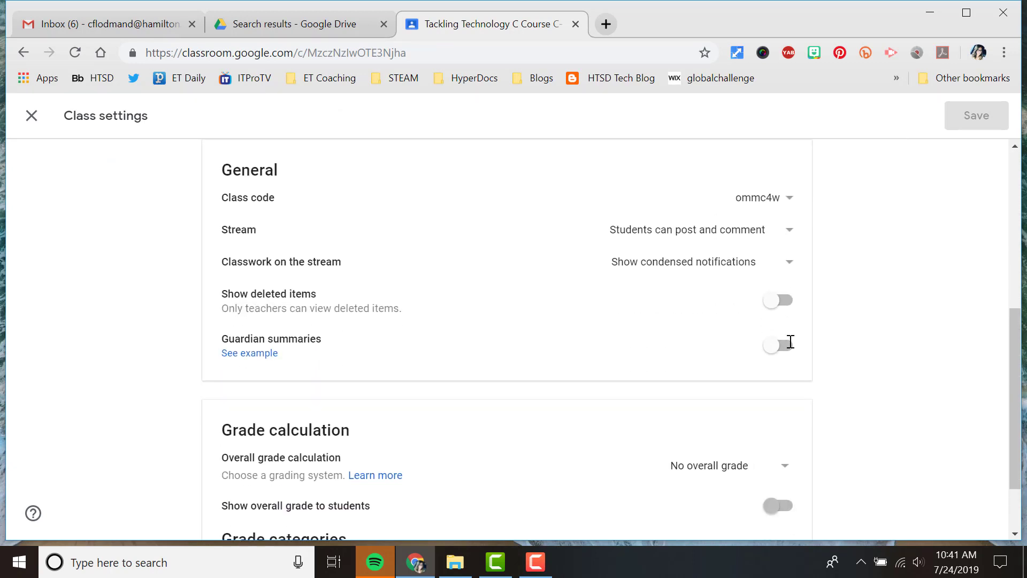
pyautogui.click(790, 199)
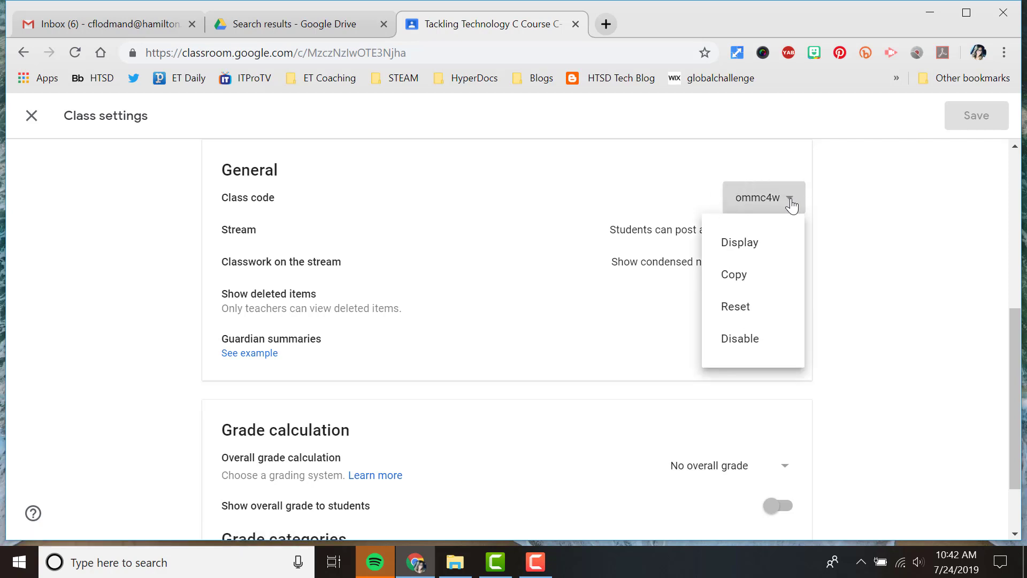
pyautogui.click(763, 310)
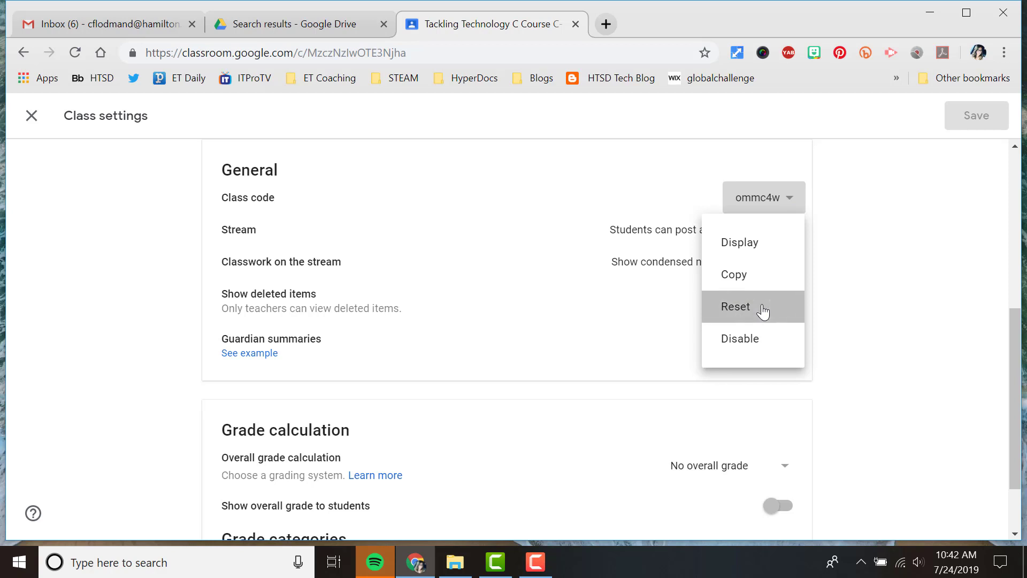
pyautogui.click(792, 199)
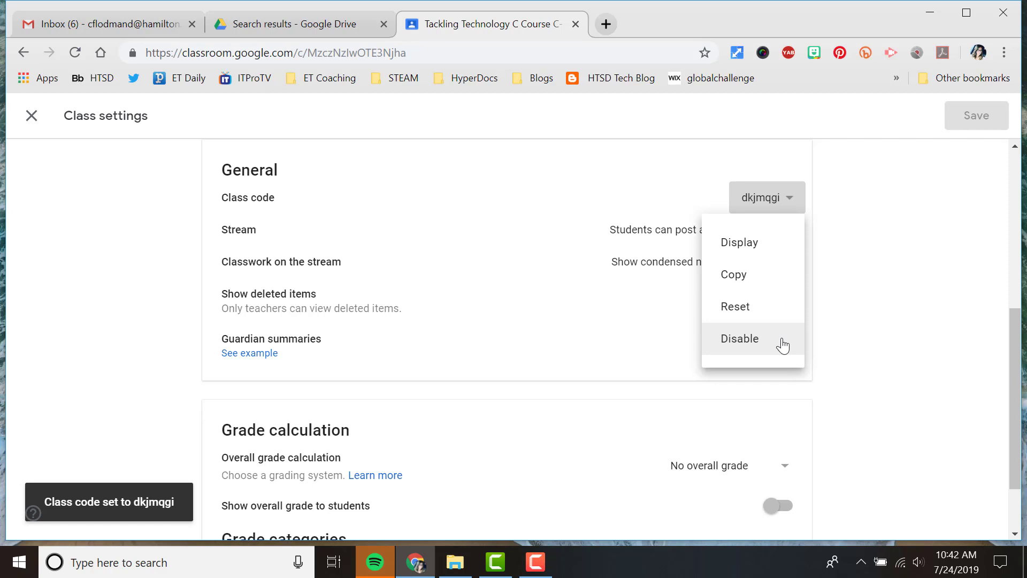
pyautogui.click(878, 297)
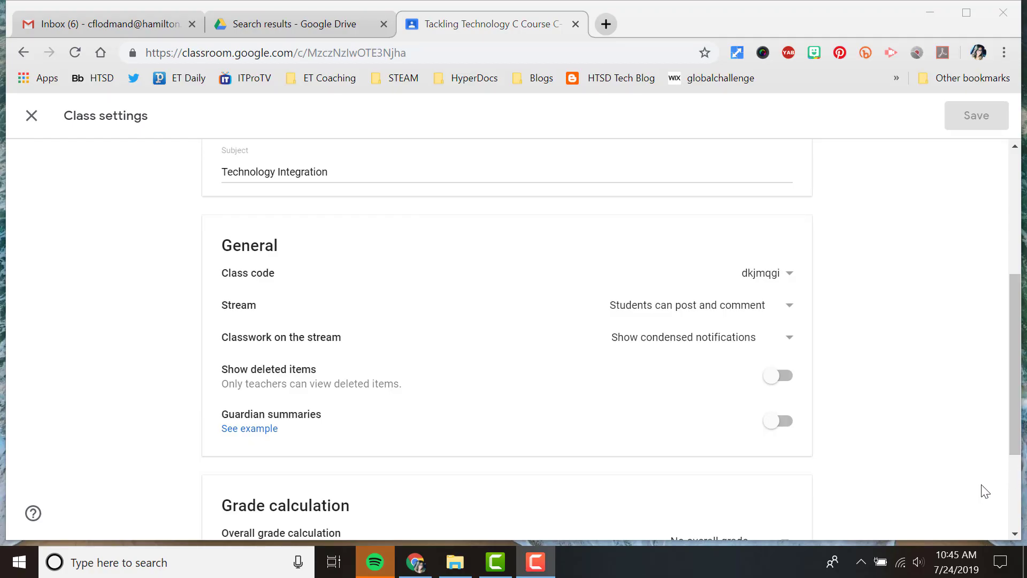
# Step: Review the Class Details, General and Grade calculation settings, and leave the class settings without changing them
pyautogui.scroll(-3, 891, 353)
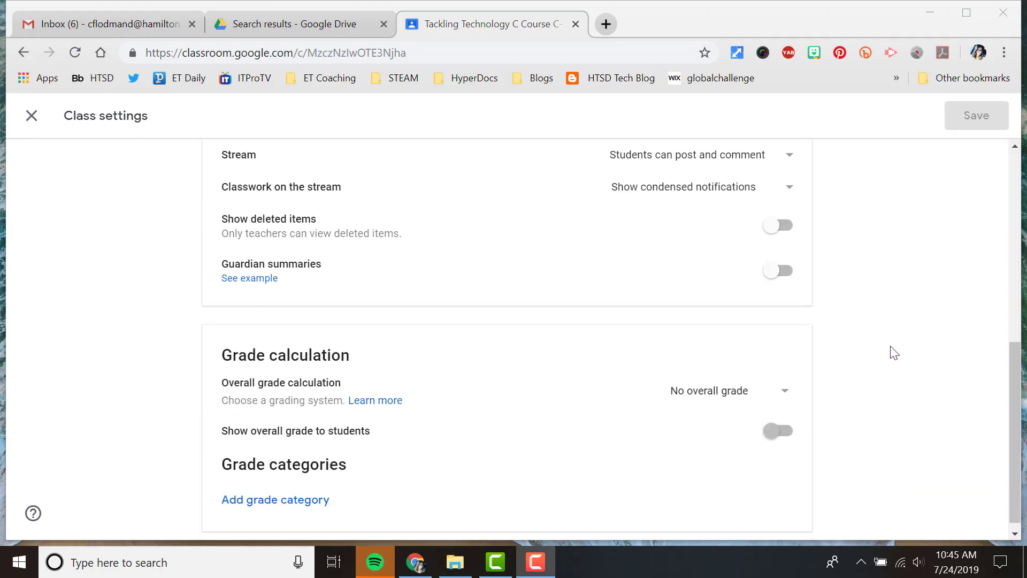
pyautogui.scroll(1, 888, 338)
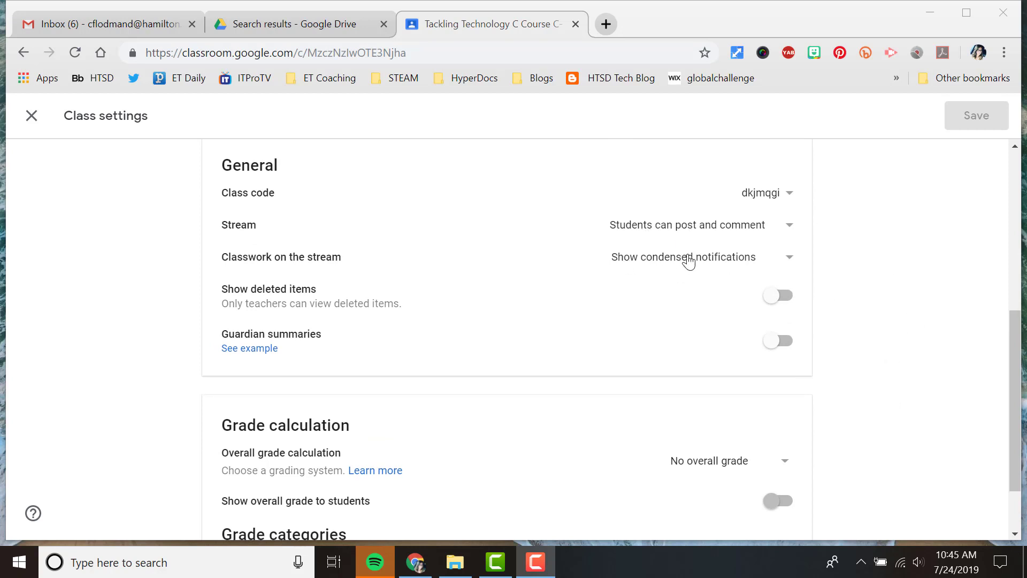
pyautogui.scroll(-1, 904, 408)
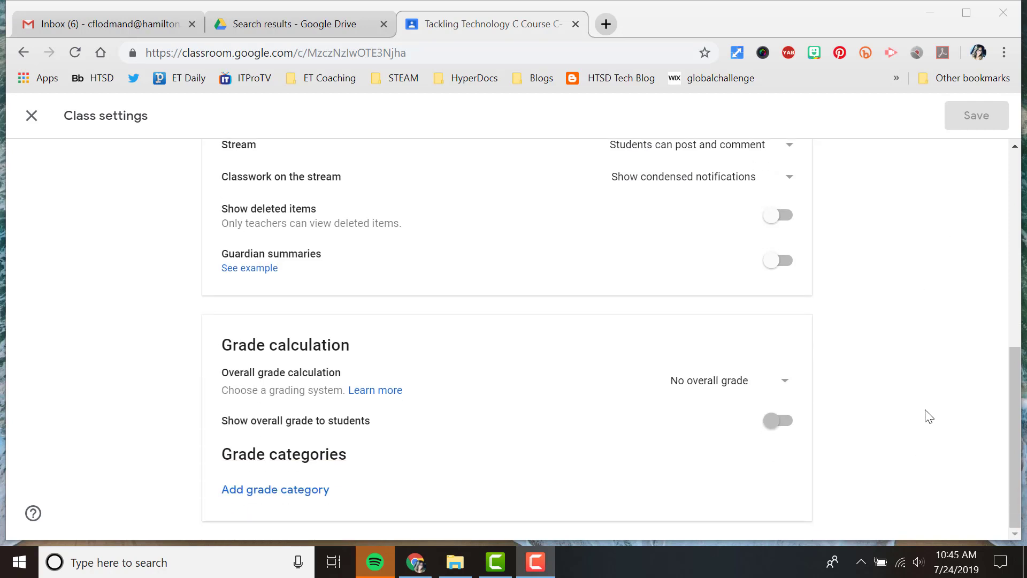
pyautogui.scroll(3, 928, 409)
pyautogui.scroll(3, 929, 396)
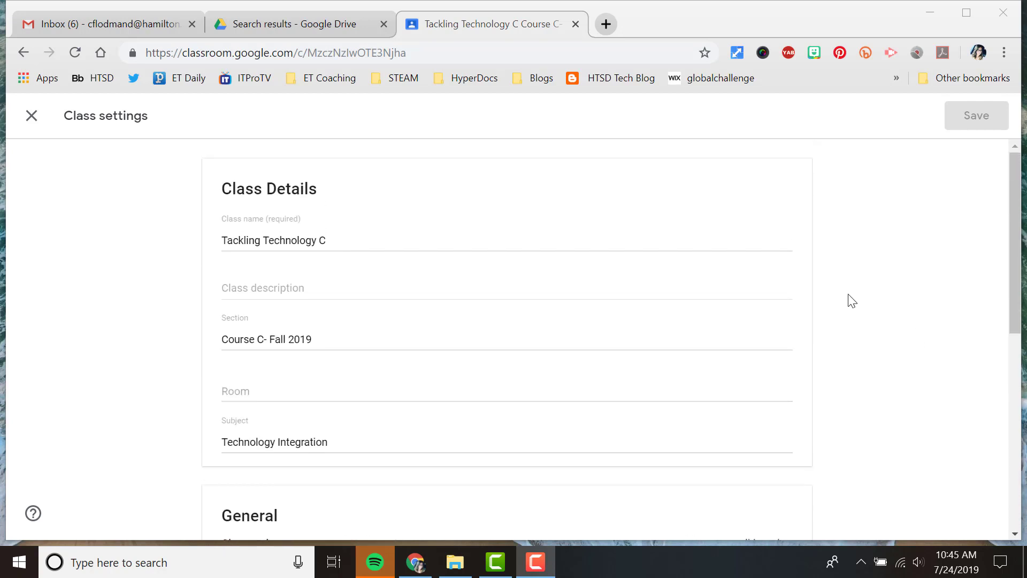
pyautogui.scroll(-5, 803, 254)
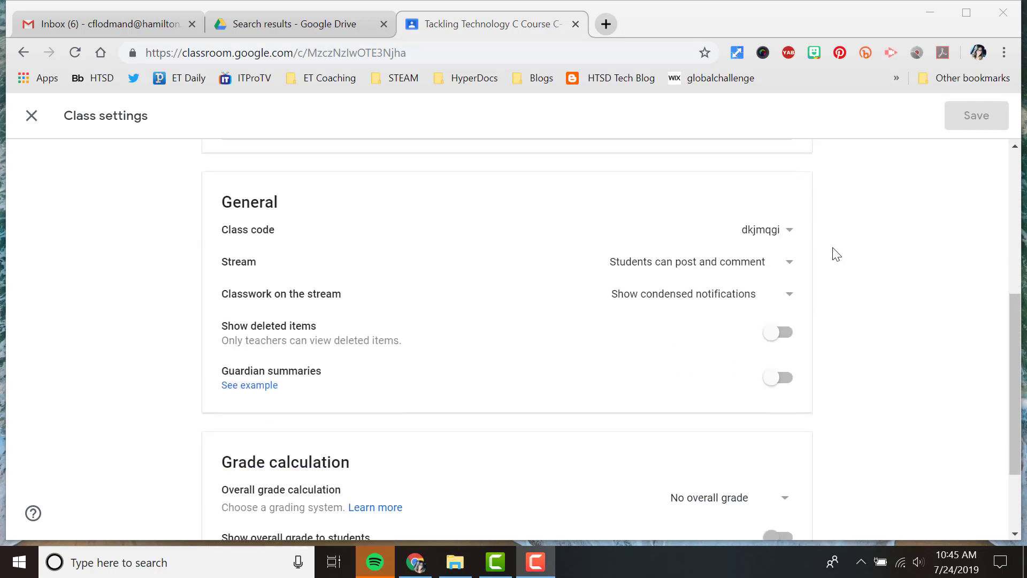
pyautogui.click(31, 116)
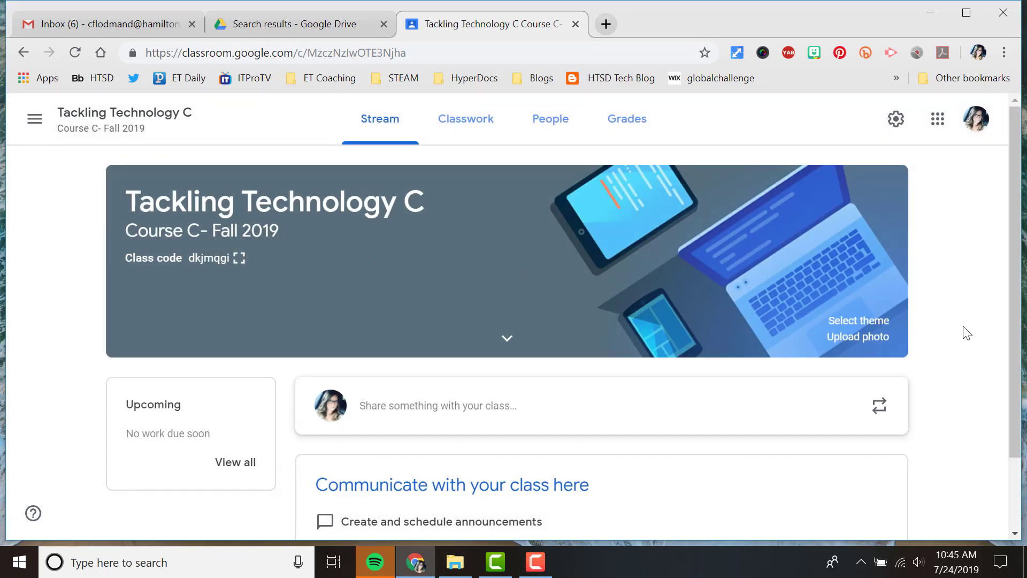
# Step: Look over the Stream page, from the class header to the announcement box and the upcoming work card
pyautogui.scroll(-2, 1013, 341)
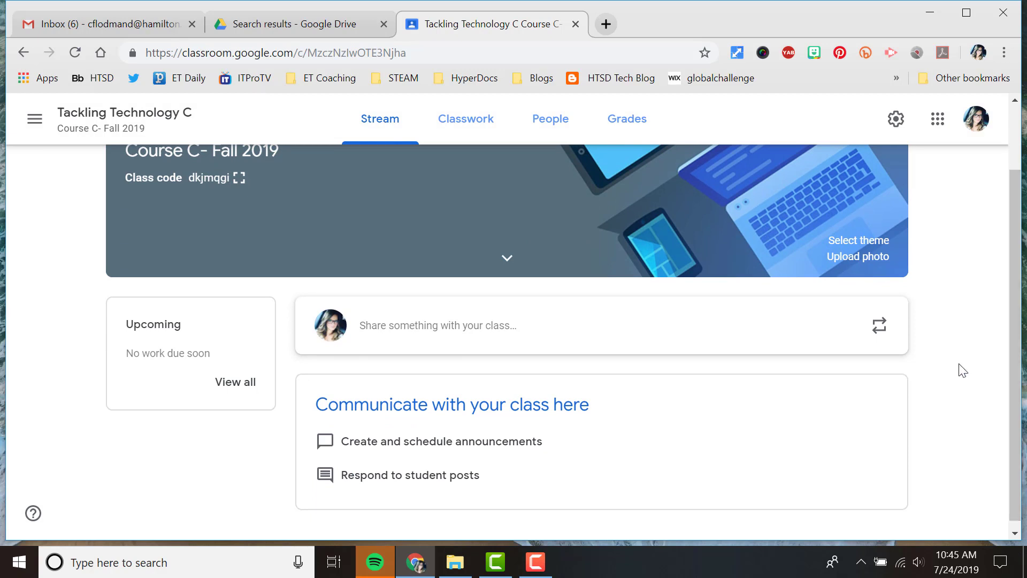
pyautogui.scroll(2, 883, 358)
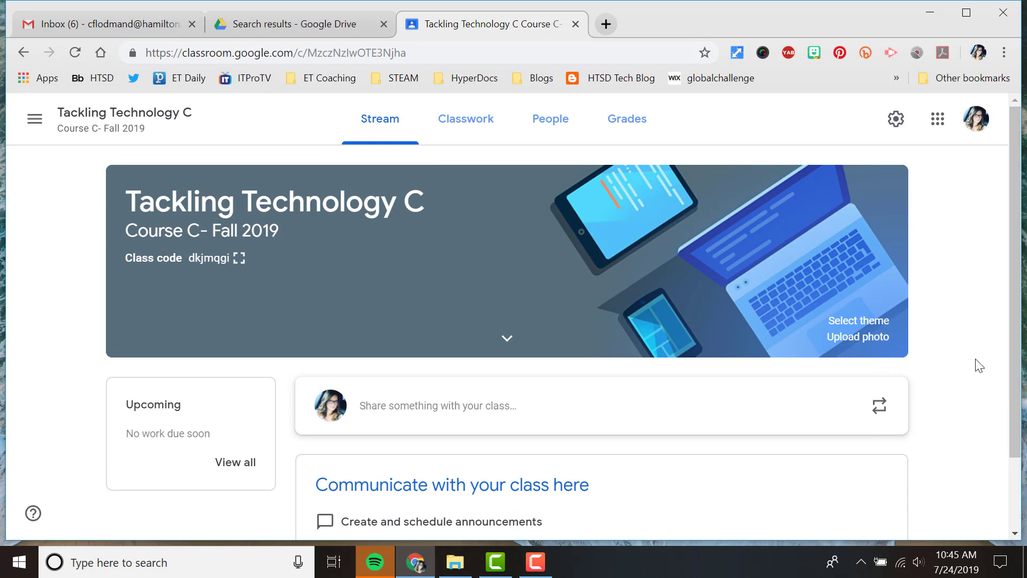
pyautogui.scroll(-2, 970, 367)
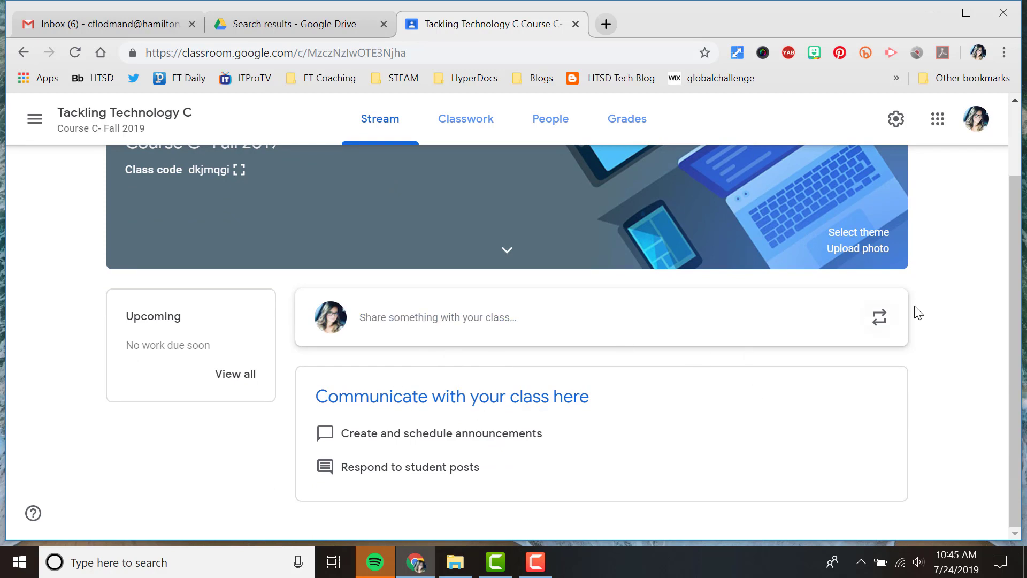
pyautogui.scroll(2, 483, 299)
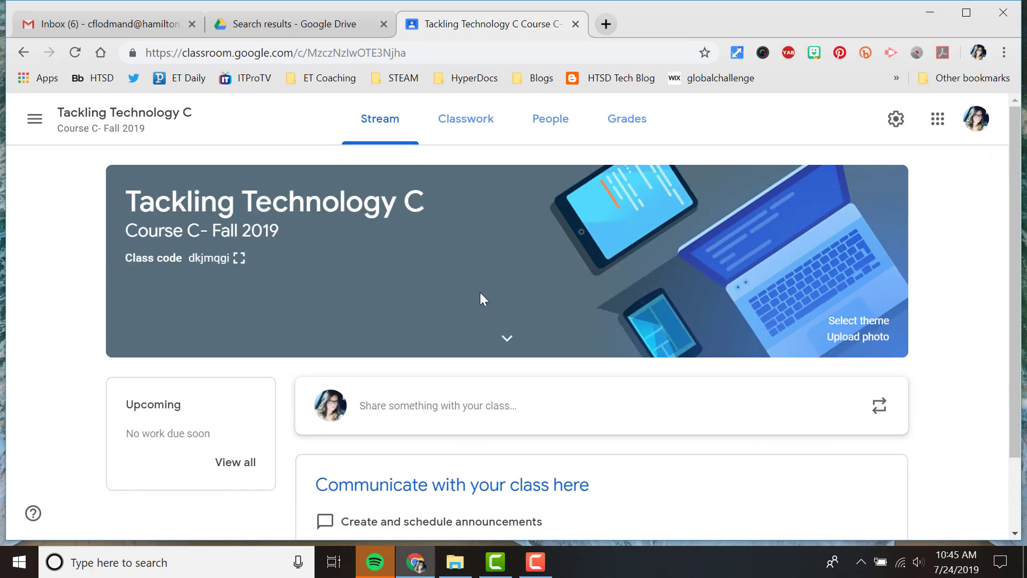
pyautogui.scroll(-2, 897, 334)
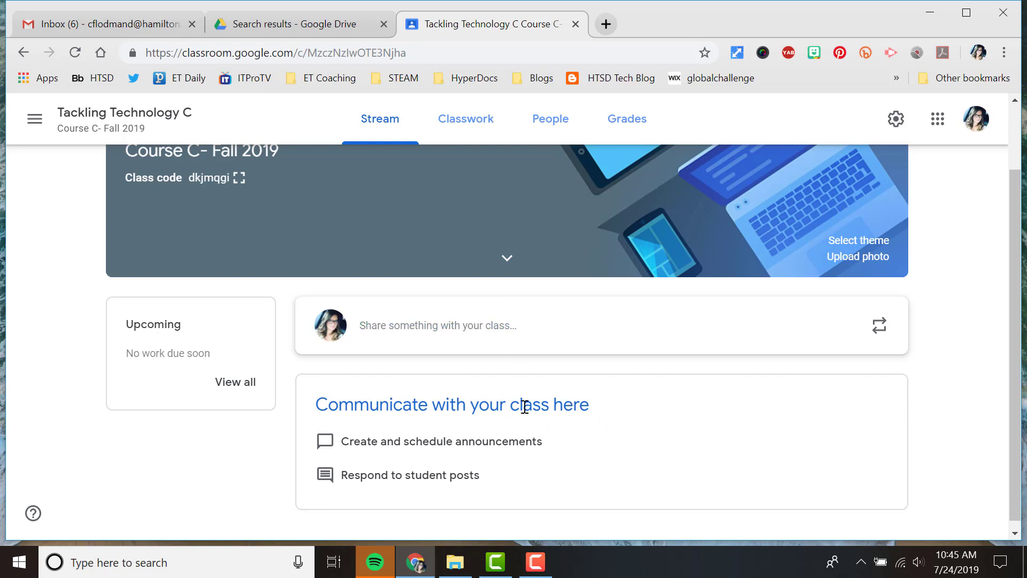
# Step: On the Classwork page, browse the list of classes for reusing a post, and close it without picking a class
pyautogui.click(464, 144)
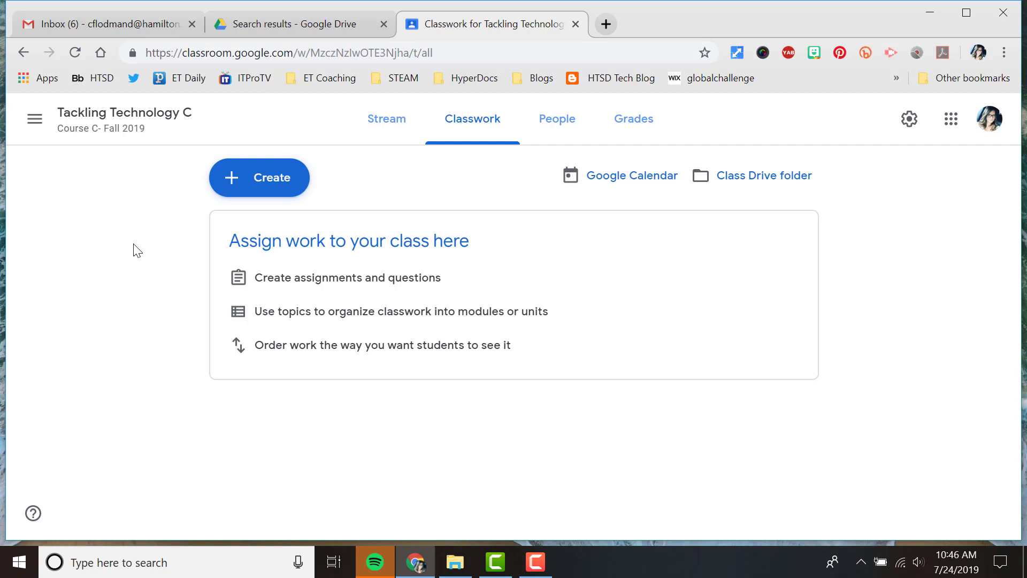
pyautogui.click(279, 181)
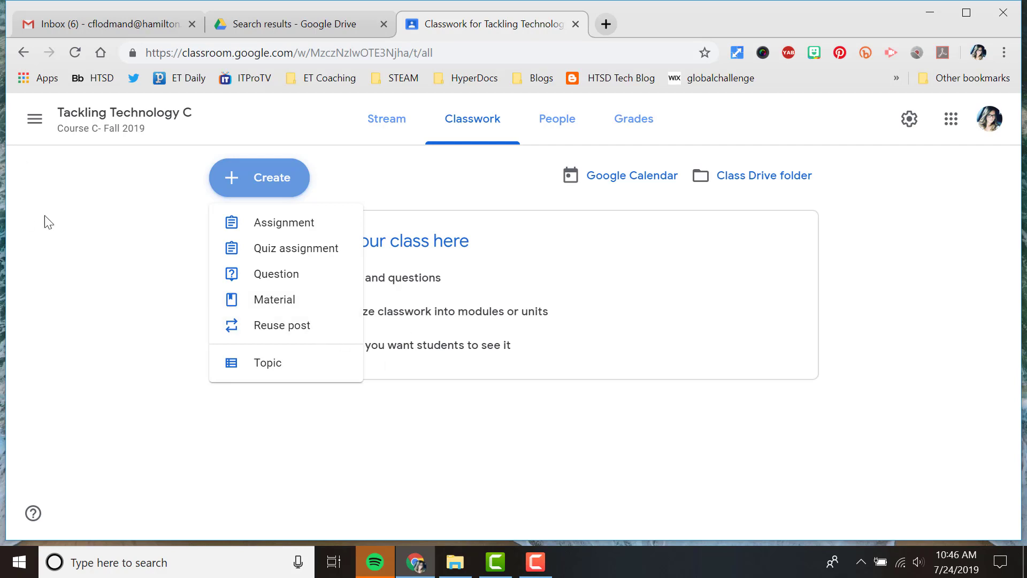
pyautogui.click(309, 328)
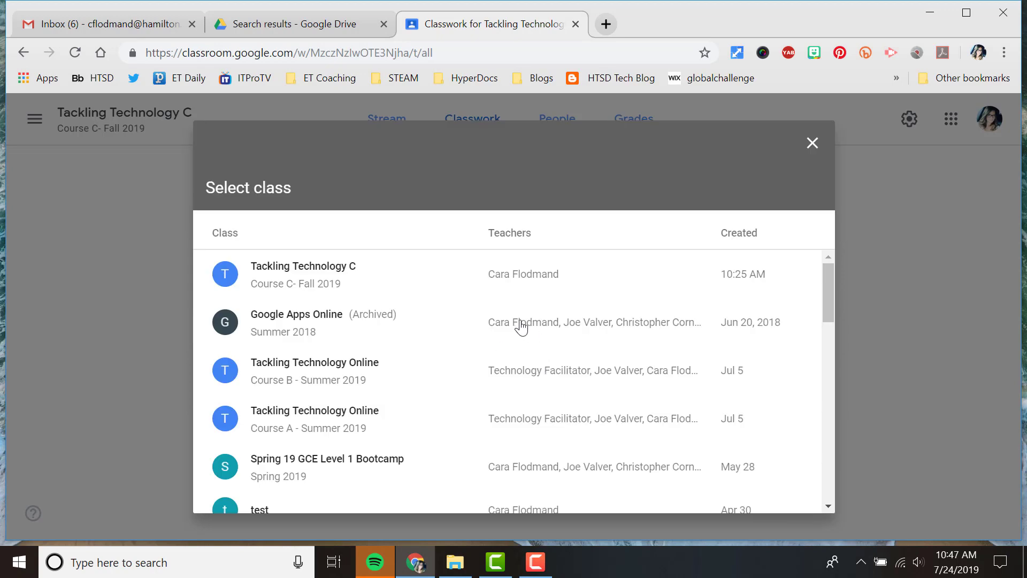
pyautogui.scroll(-10, 440, 336)
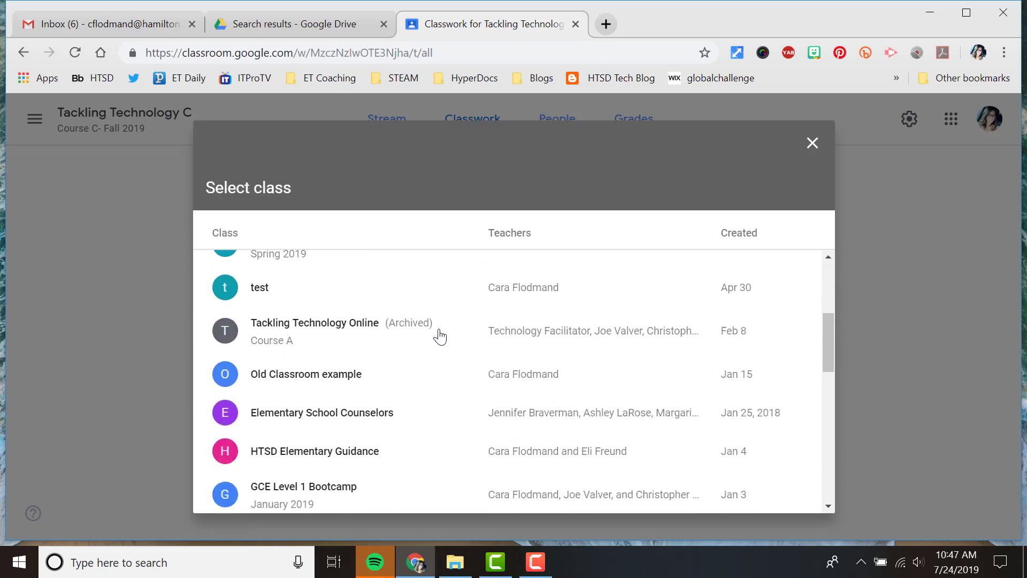
pyautogui.scroll(-3, 442, 332)
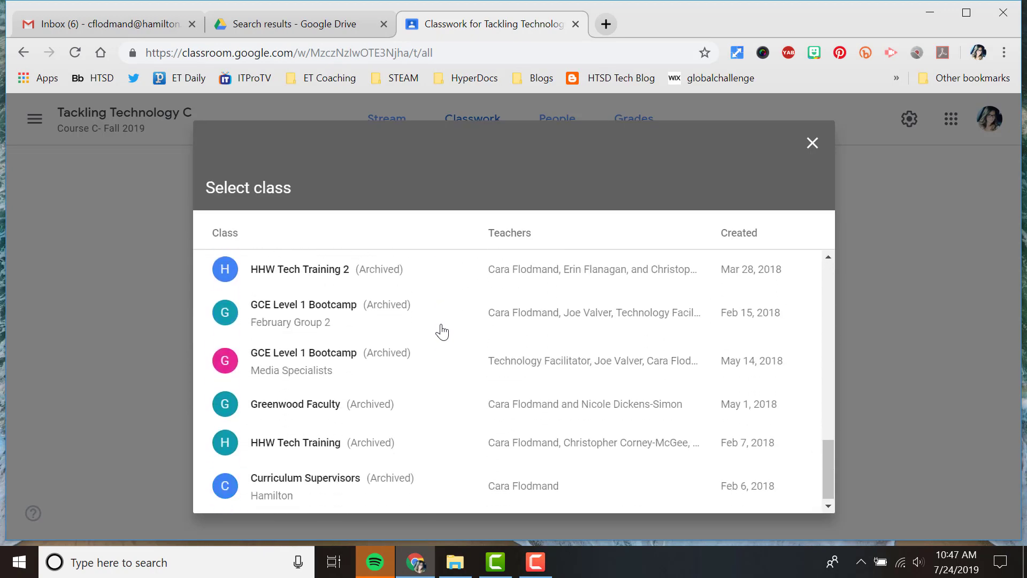
pyautogui.scroll(5, 433, 431)
pyautogui.scroll(4, 433, 431)
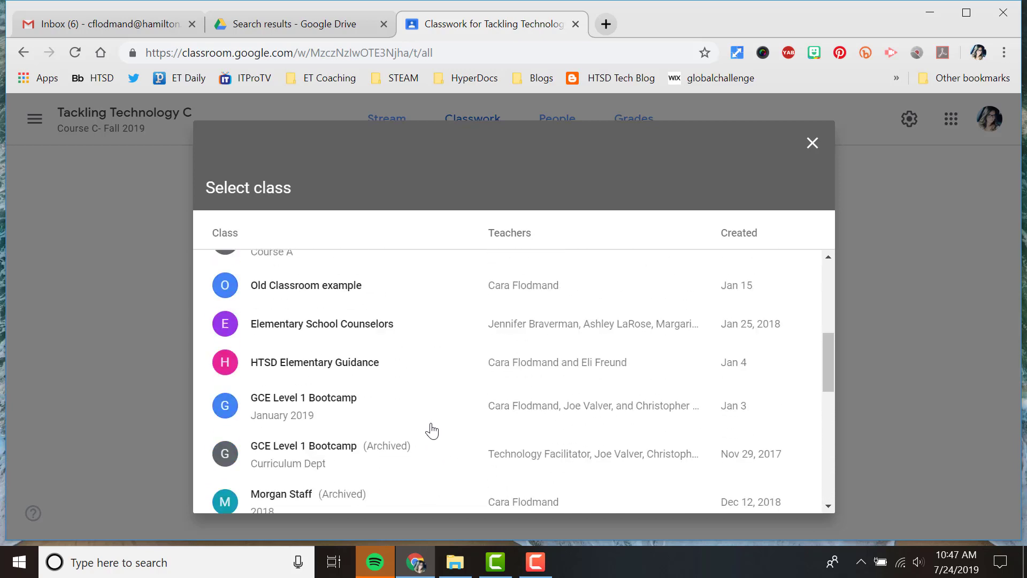
pyautogui.scroll(3, 434, 419)
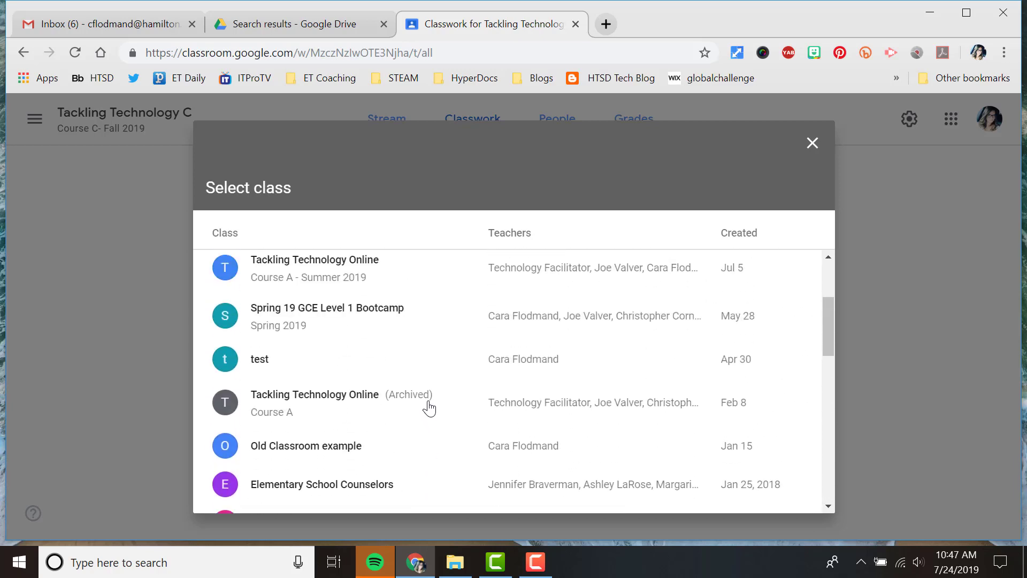
pyautogui.scroll(3, 422, 398)
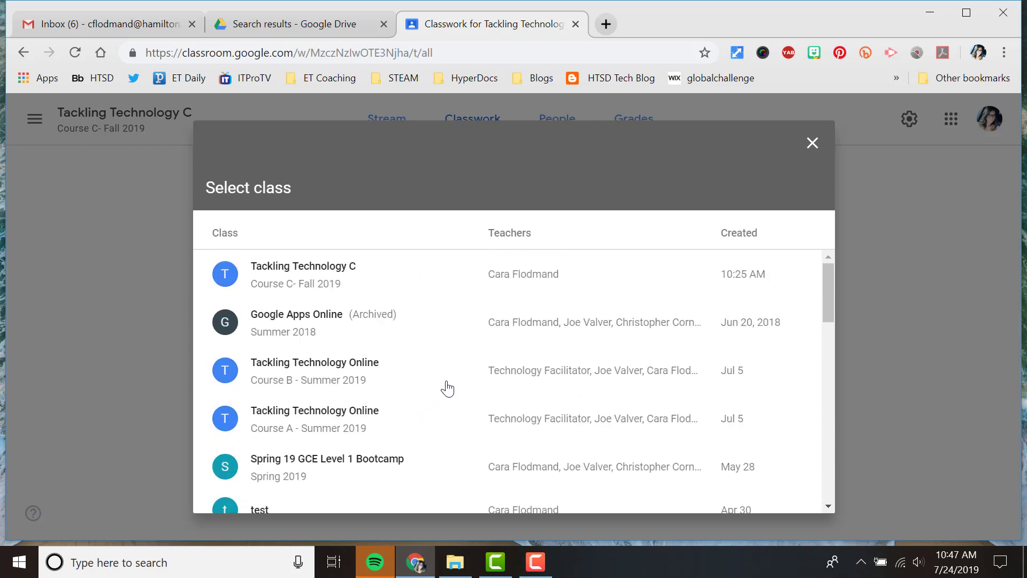
pyautogui.scroll(-8, 447, 389)
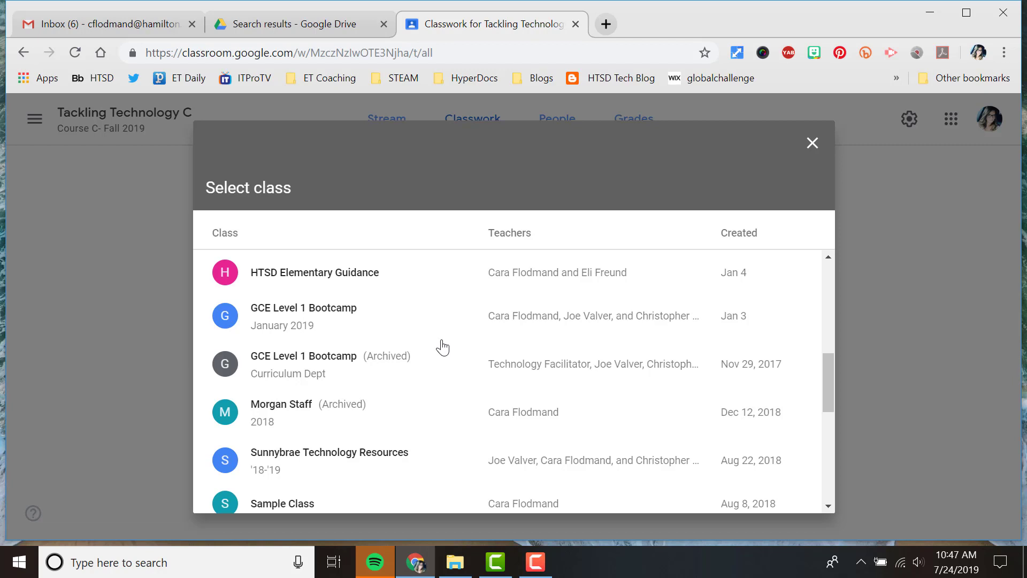
pyautogui.scroll(-1, 473, 350)
pyautogui.scroll(-5, 474, 349)
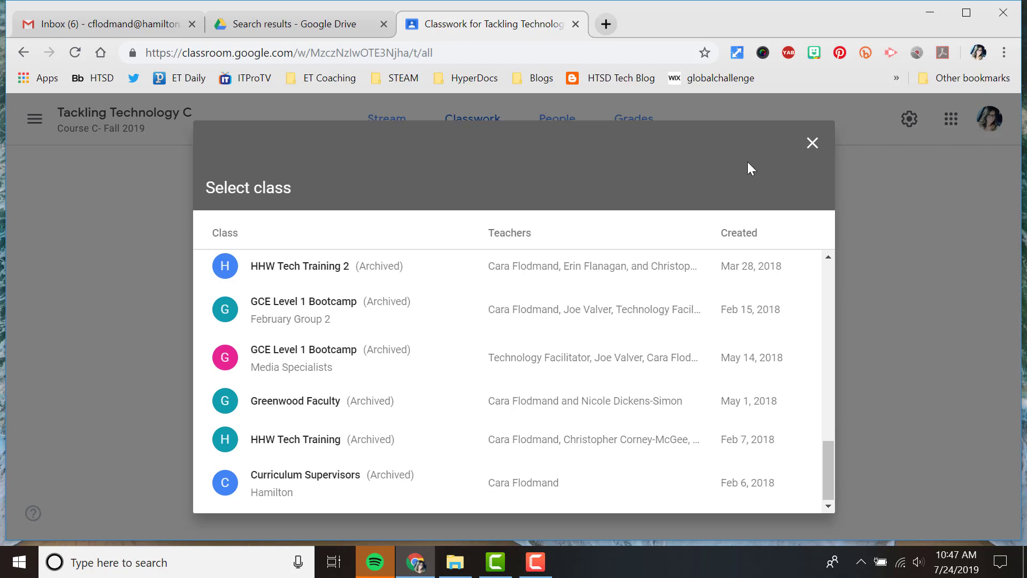
pyautogui.click(813, 144)
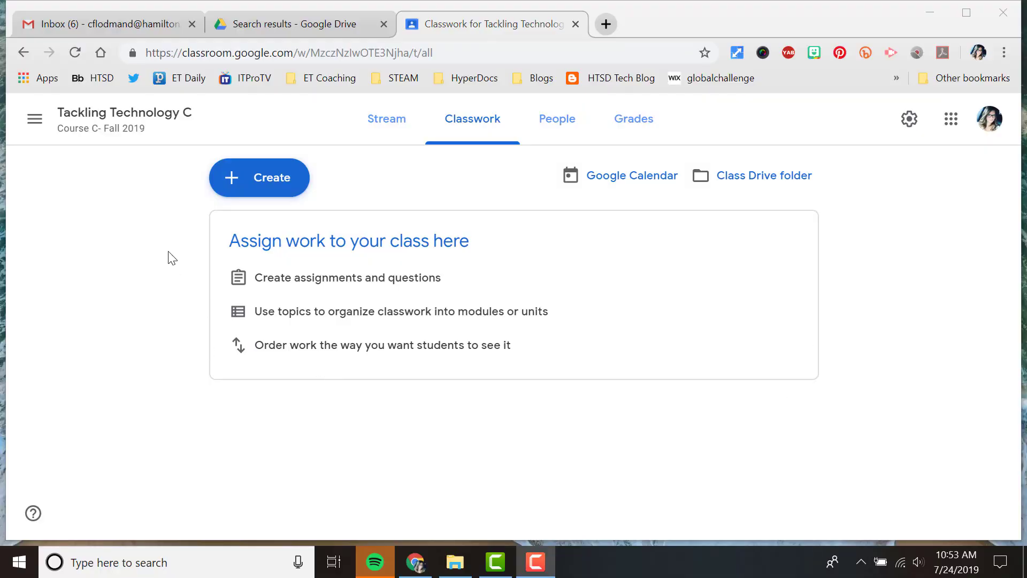
# Step: Start a new assignment on the Classwork page, check its topic choices without picking one, and title it "Test"
pyautogui.click(267, 181)
pyautogui.click(270, 225)
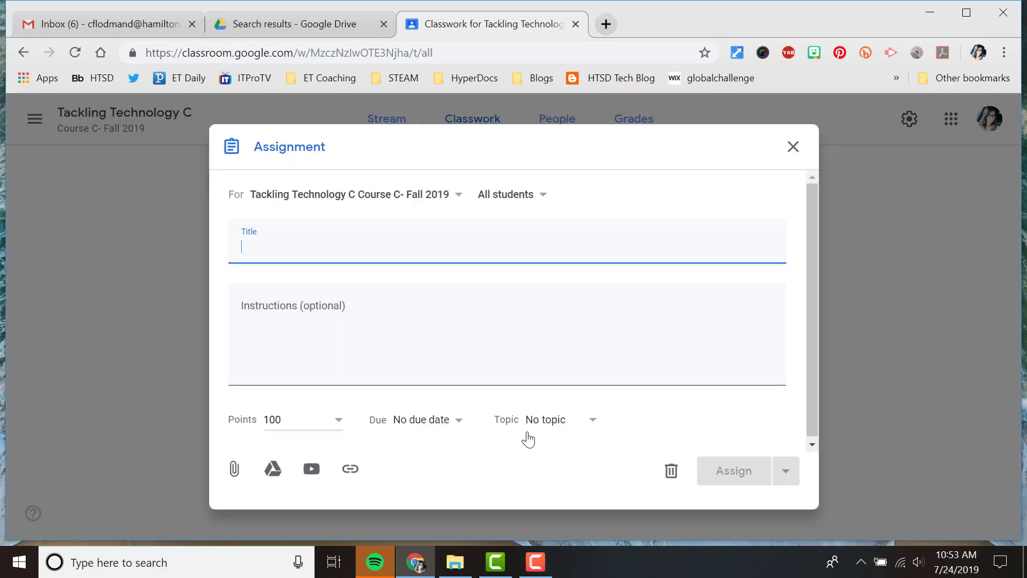
pyautogui.click(553, 426)
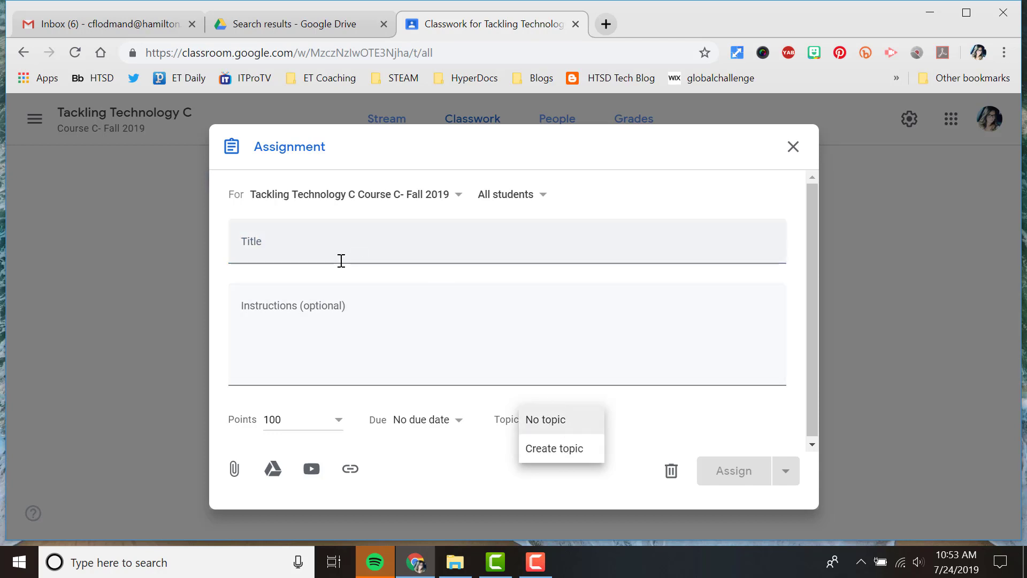
pyautogui.click(337, 247)
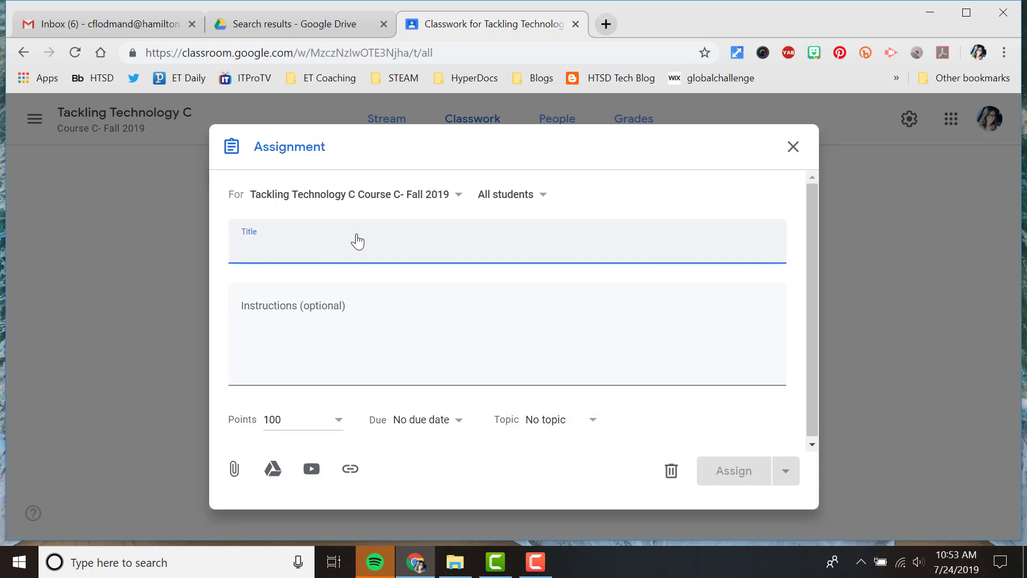
pyautogui.write('Test')
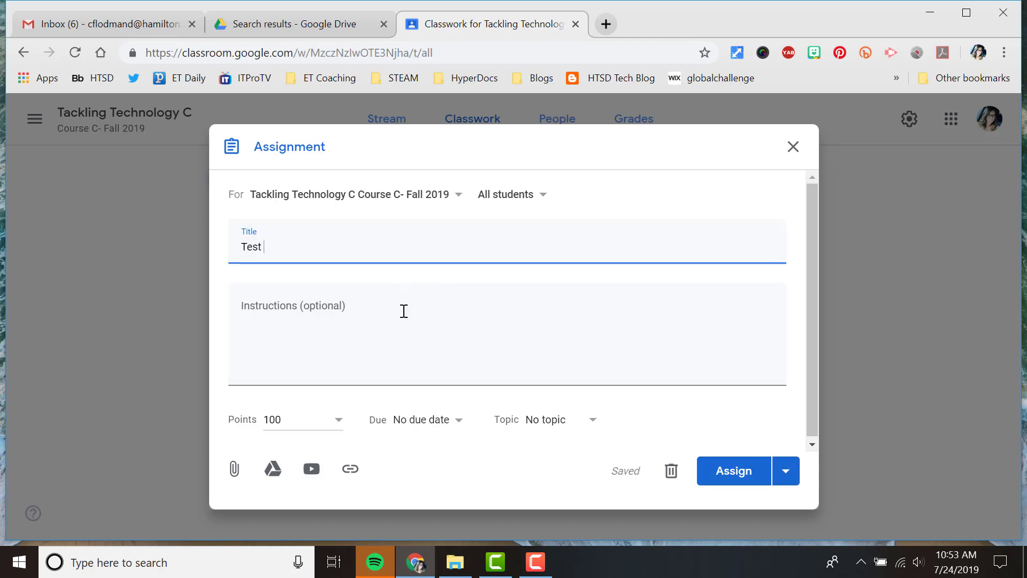
# Step: Look over the assignment's points, due date and topic options without changing them
pyautogui.click(295, 429)
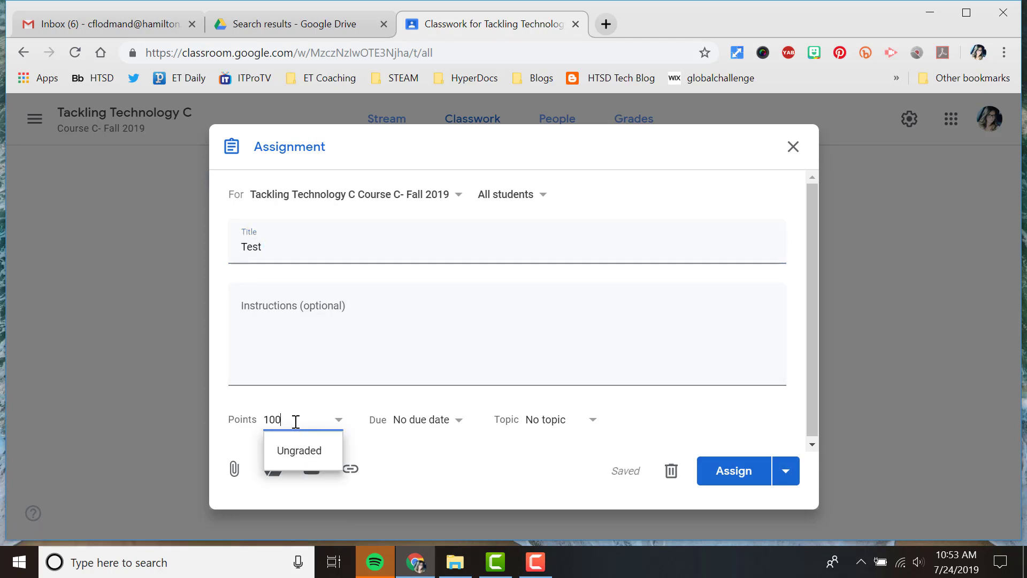
pyautogui.click(416, 428)
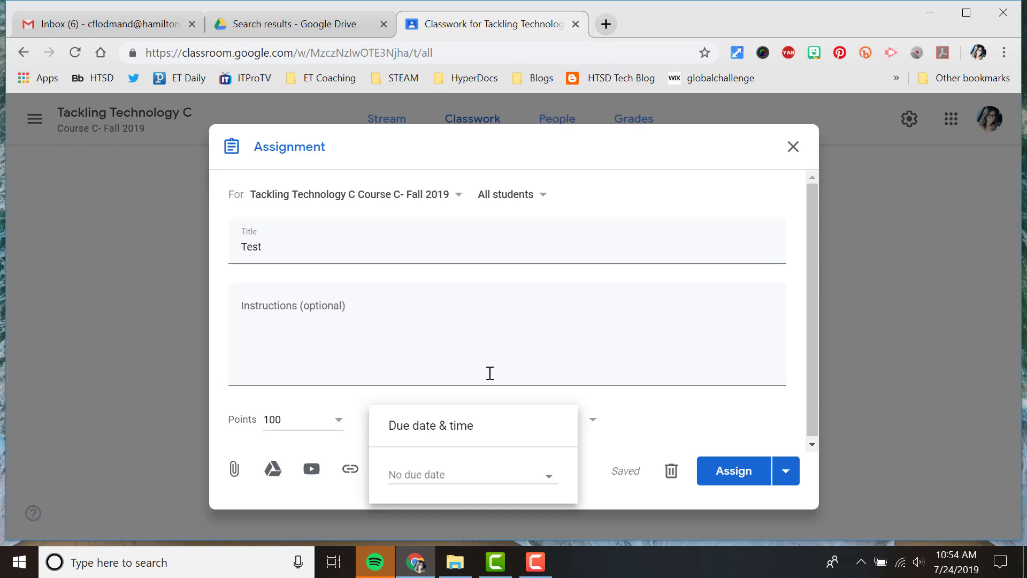
pyautogui.click(512, 380)
pyautogui.click(540, 429)
pyautogui.click(473, 450)
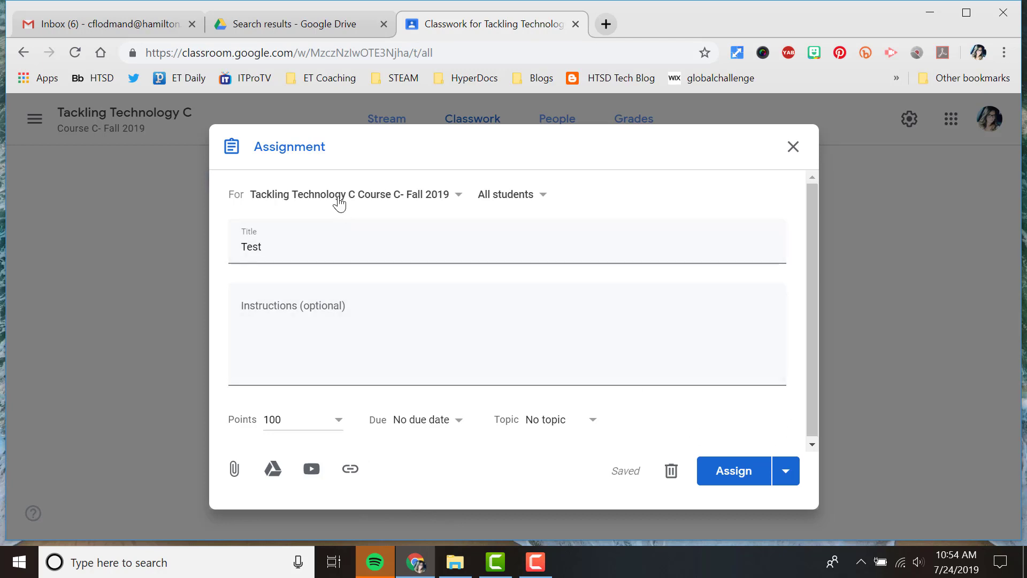
# Step: Add the Tackling Technology Course B class as an extra recipient of the assignment, and remove it again
pyautogui.click(339, 202)
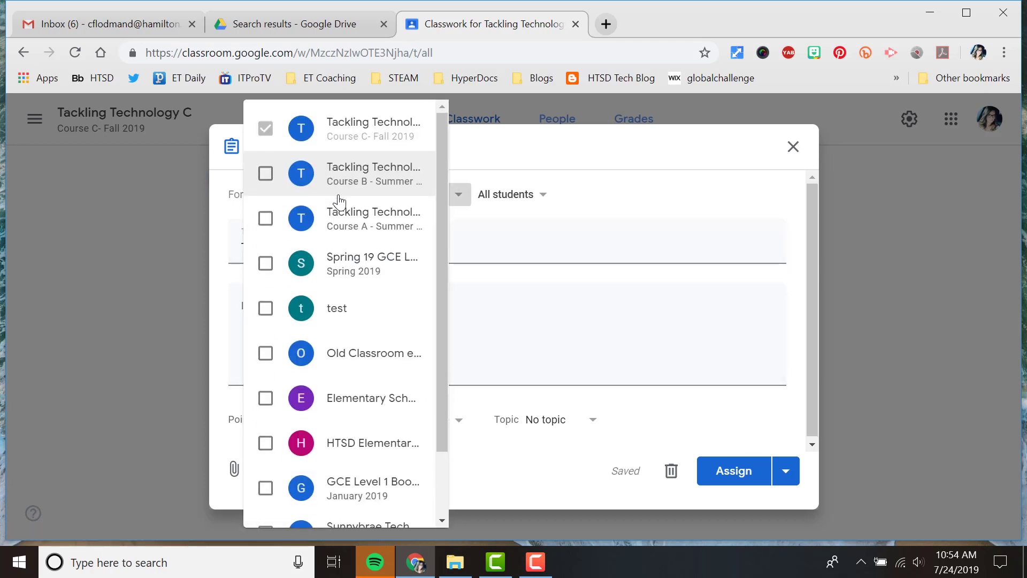
pyautogui.click(265, 174)
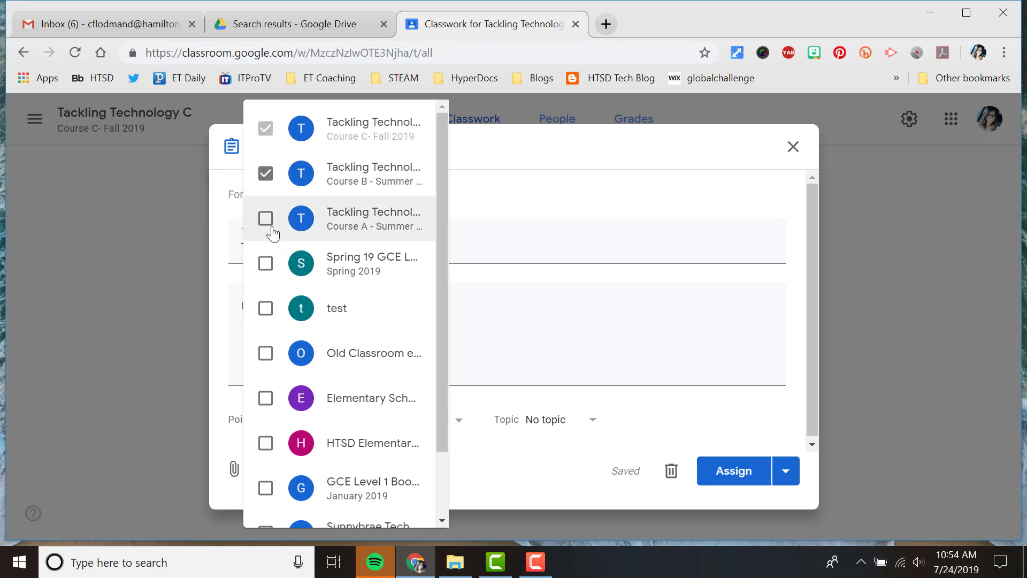
pyautogui.click(266, 173)
pyautogui.click(527, 152)
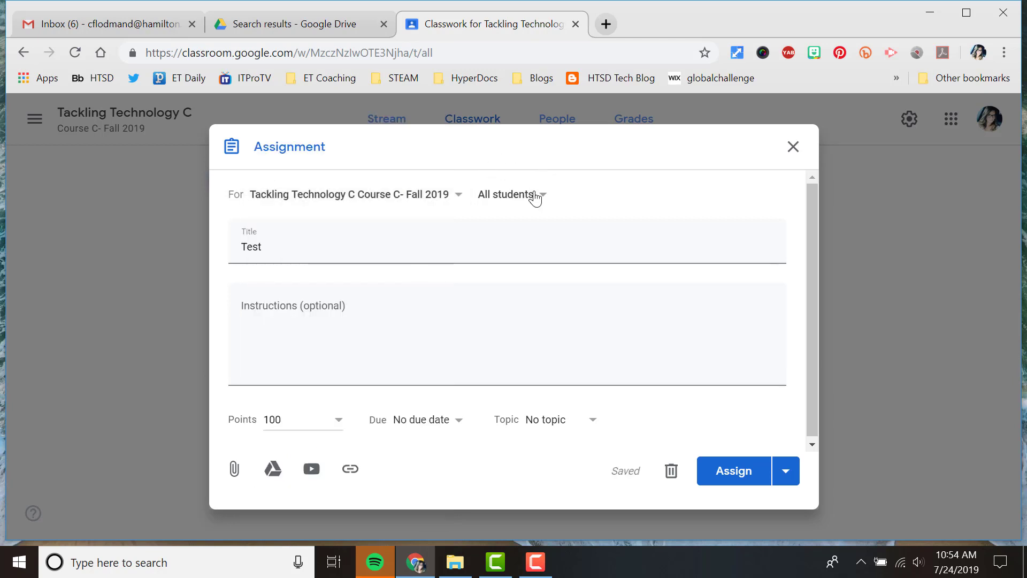
# Step: Deselect the single student from the assignment's recipients, and restore All students
pyautogui.click(535, 199)
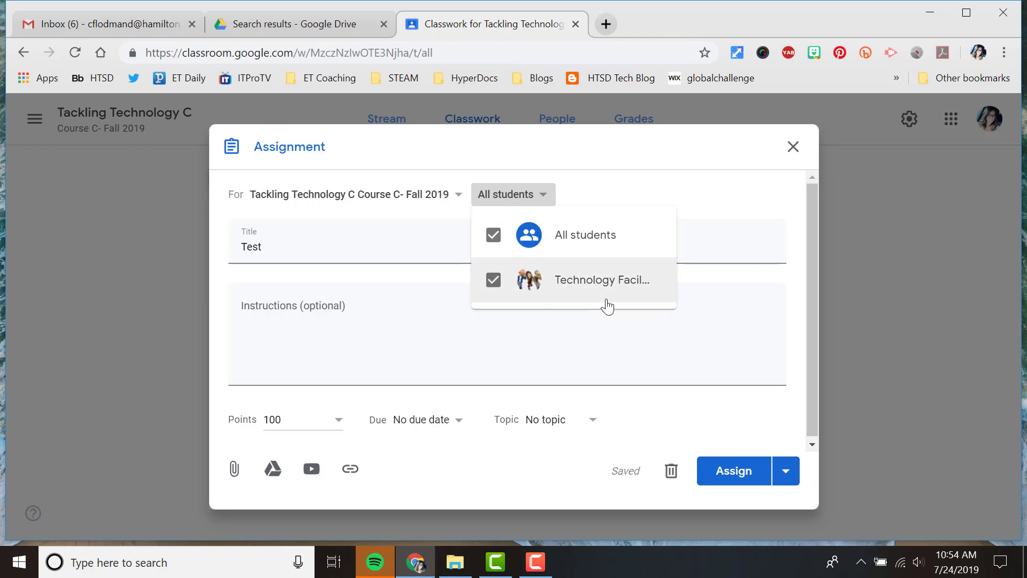
pyautogui.click(493, 281)
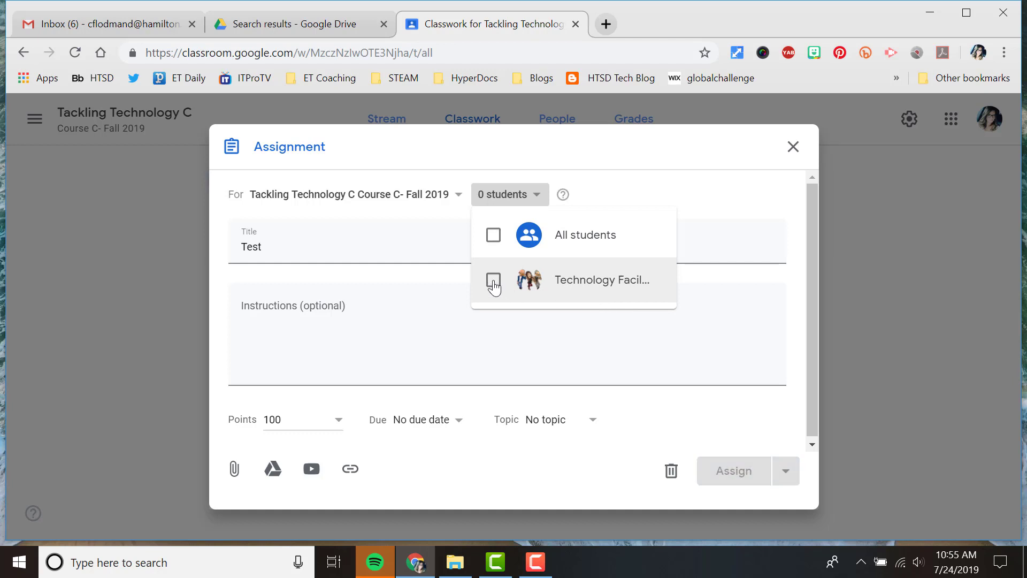
pyautogui.click(492, 233)
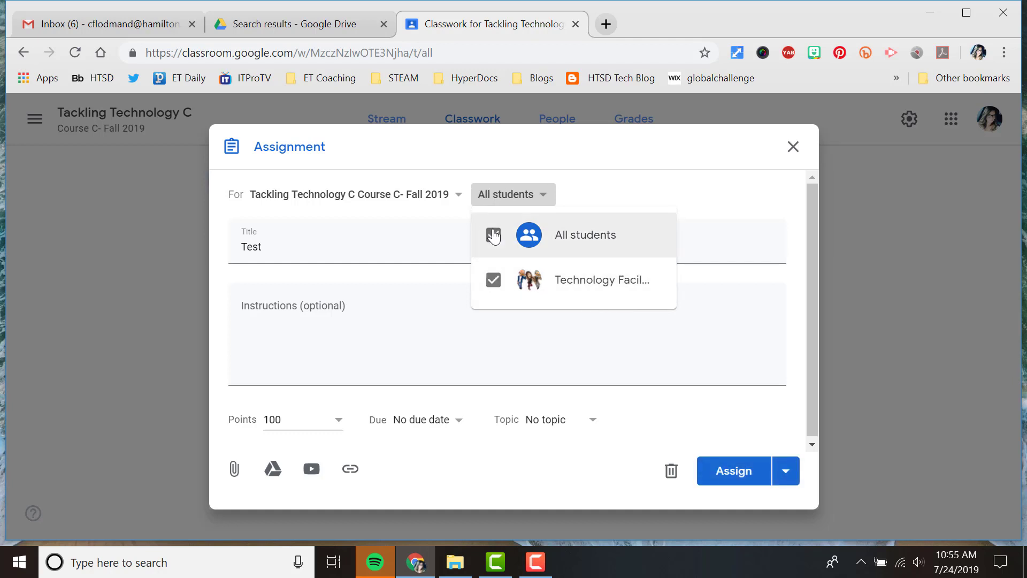
pyautogui.click(590, 201)
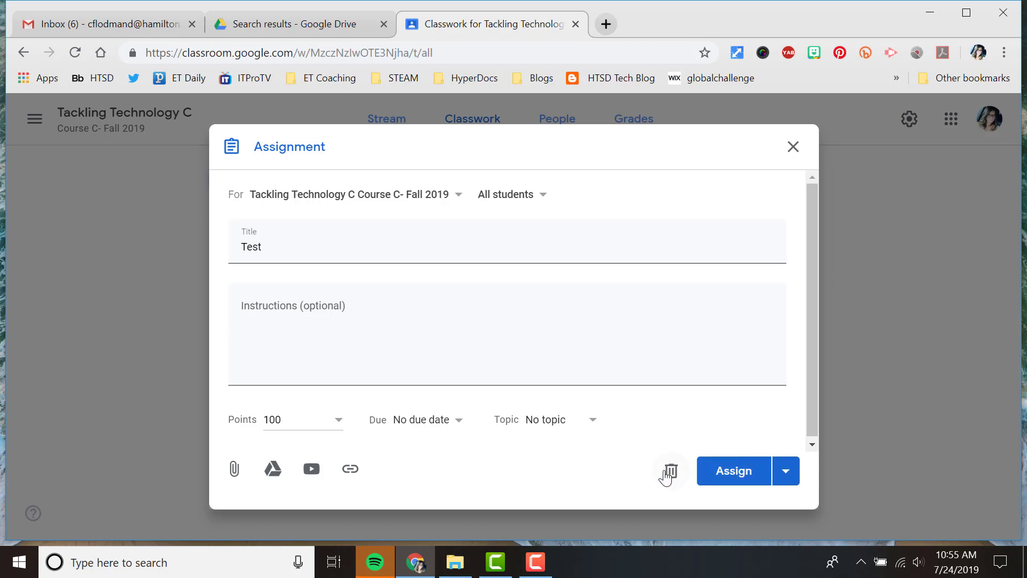
# Step: Check the Schedule and Save draft alternatives for posting, and assign the Test assignment right away
pyautogui.click(785, 481)
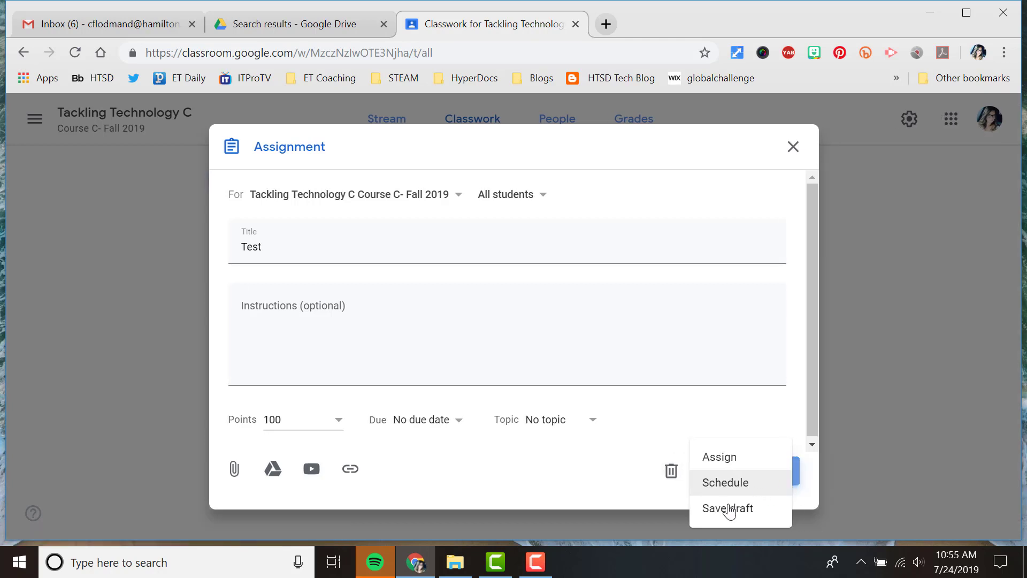
pyautogui.click(587, 495)
pyautogui.click(747, 474)
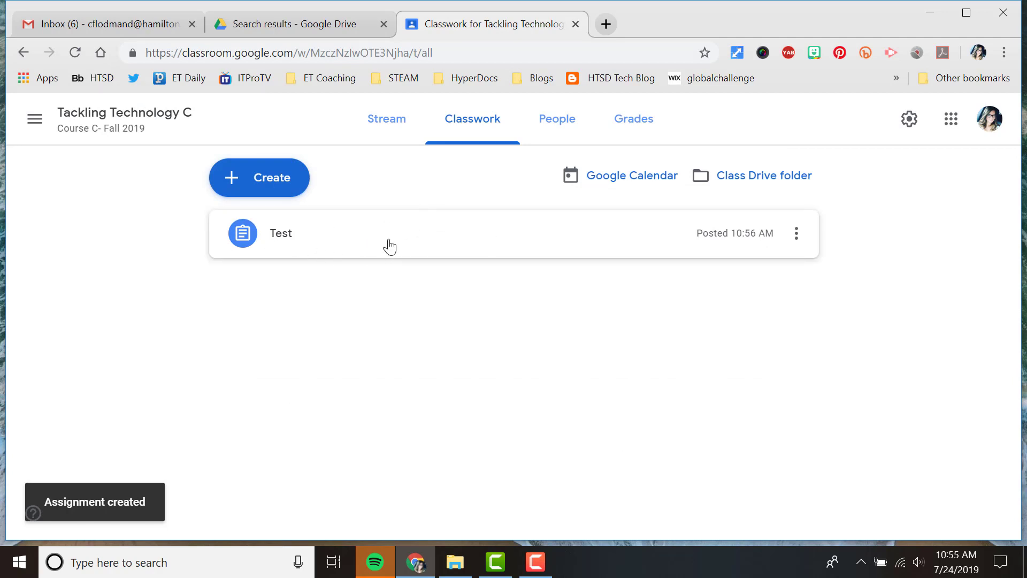
# Step: Create a topic named "Test Items" and move the Test assignment under it
pyautogui.click(280, 189)
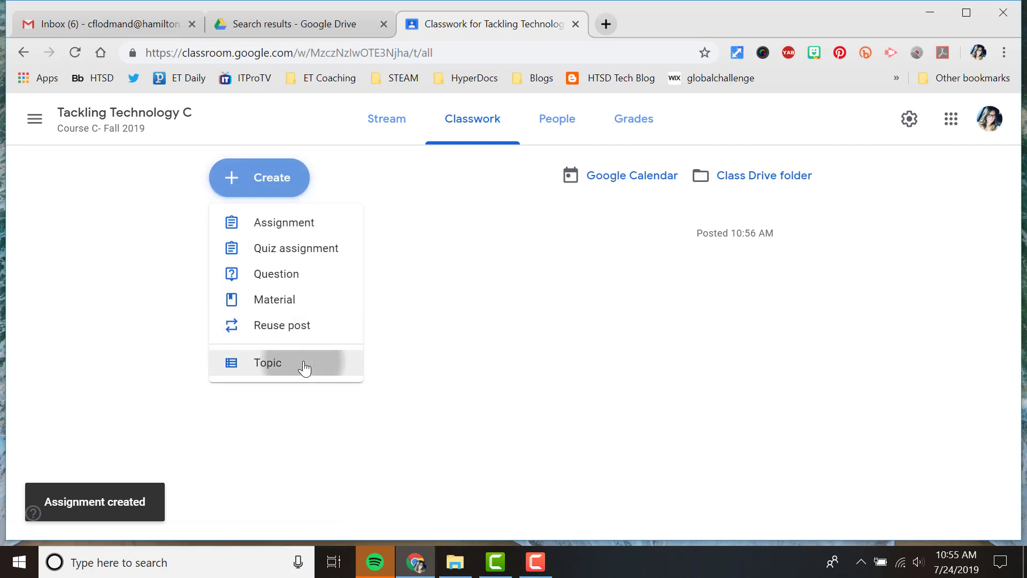
pyautogui.click(312, 363)
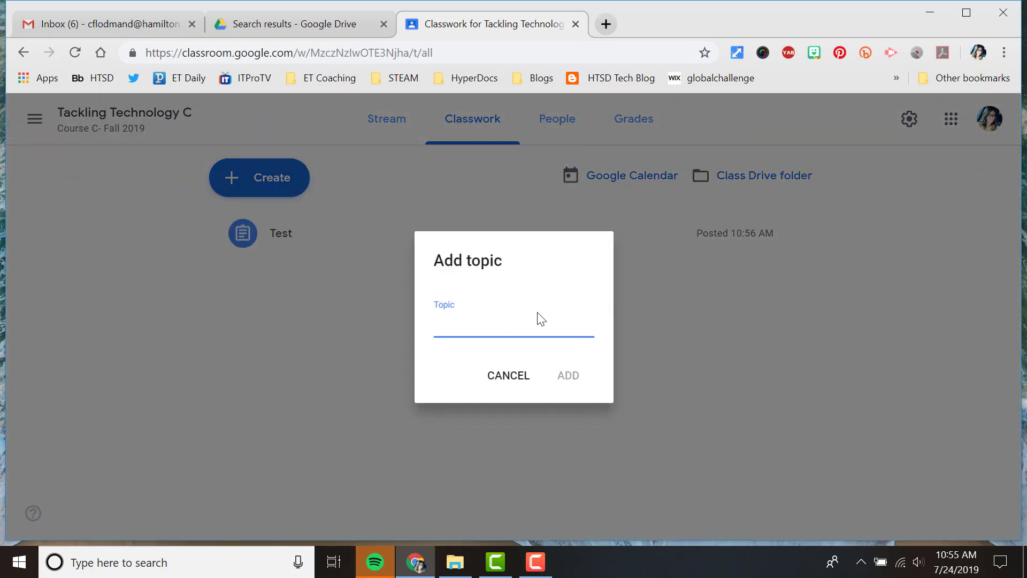
pyautogui.write('Test Items')
pyautogui.press('Return')
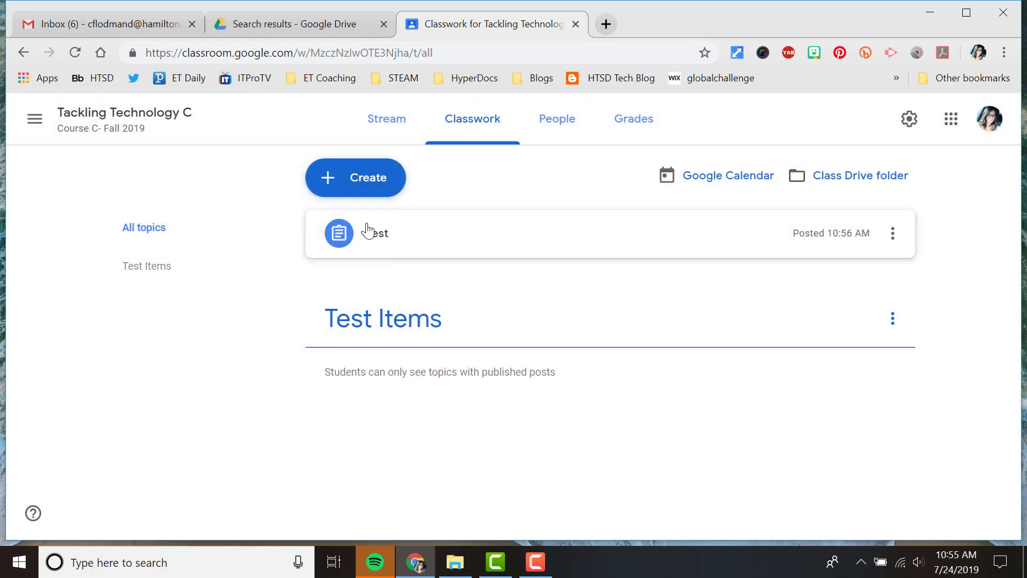
pyautogui.moveTo(378, 243); pyautogui.dragTo(417, 374)
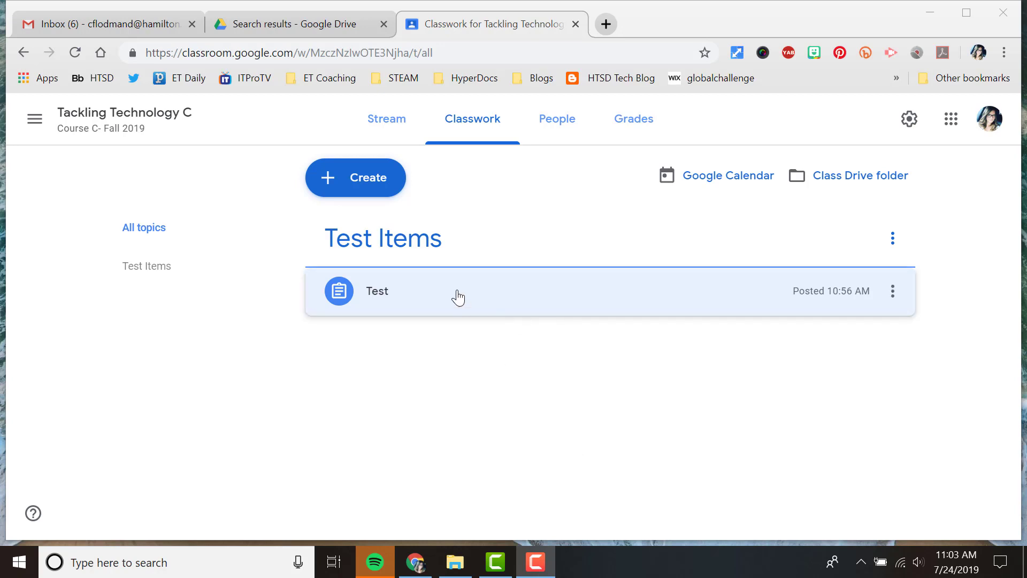
# Step: Start another assignment titled "Quiz" and attach the TTO Google Docs HyperDoc from the recent Google Drive files
pyautogui.click(369, 187)
pyautogui.click(388, 224)
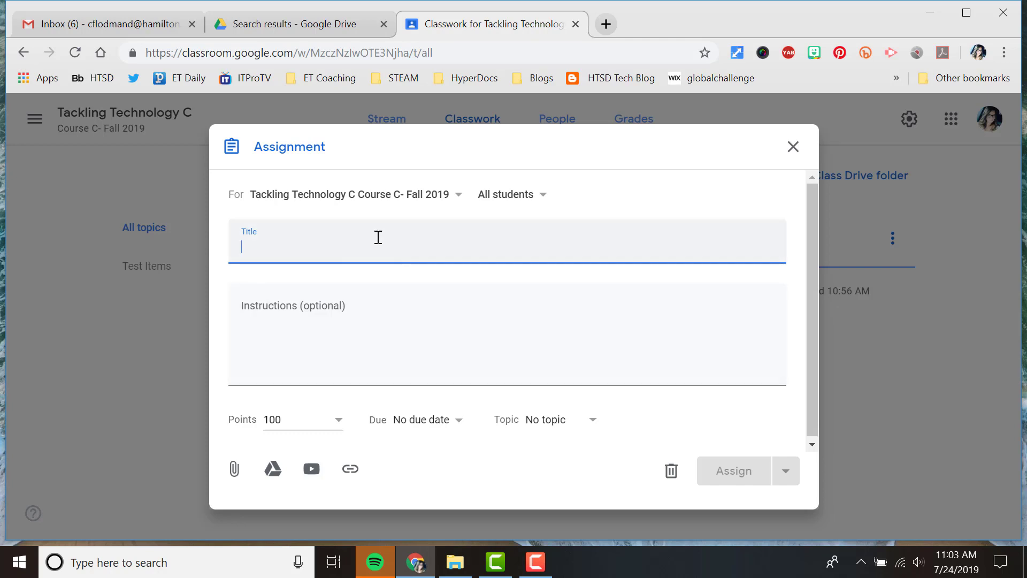
pyautogui.write('Quiz')
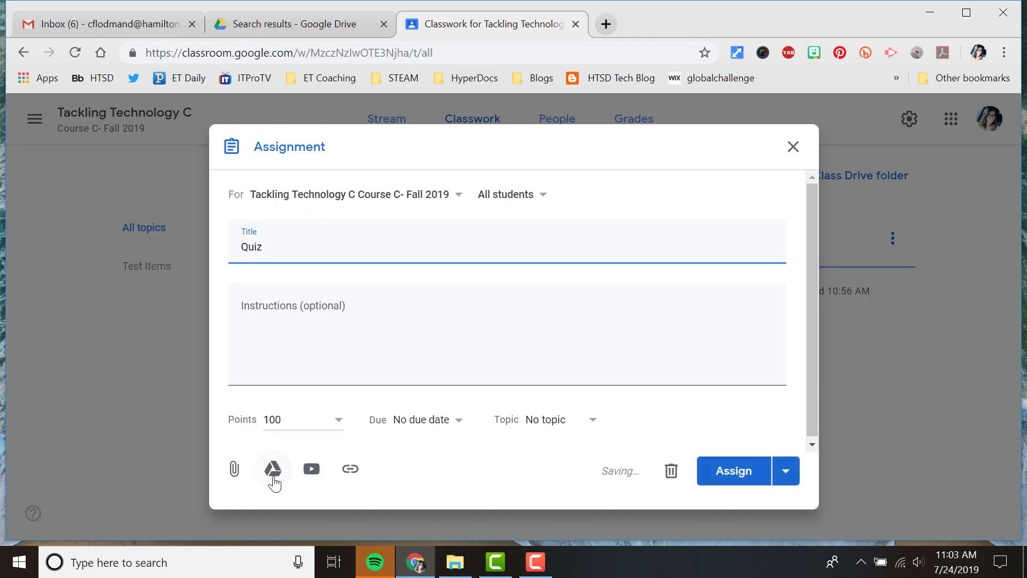
pyautogui.click(276, 475)
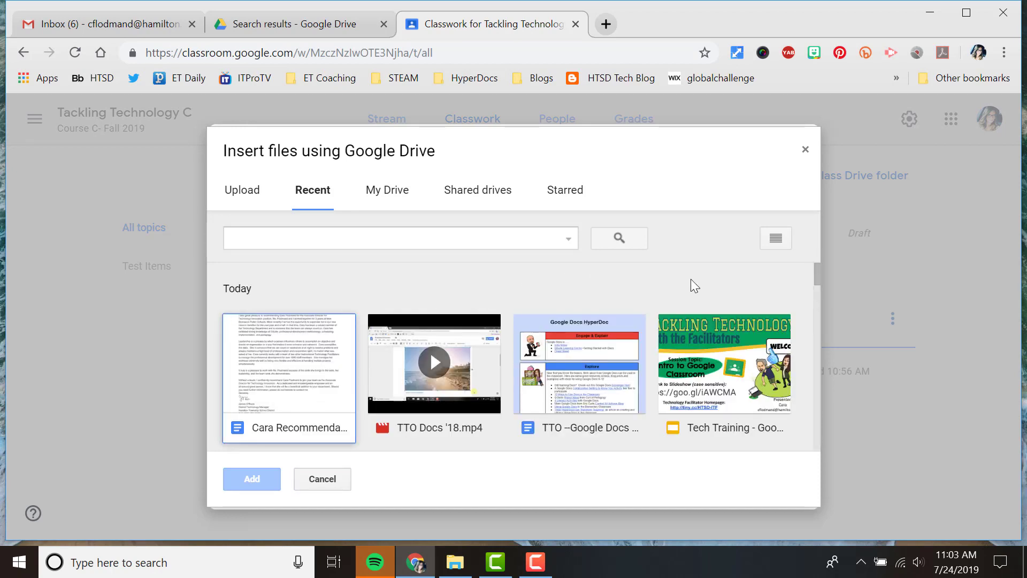
pyautogui.click(594, 381)
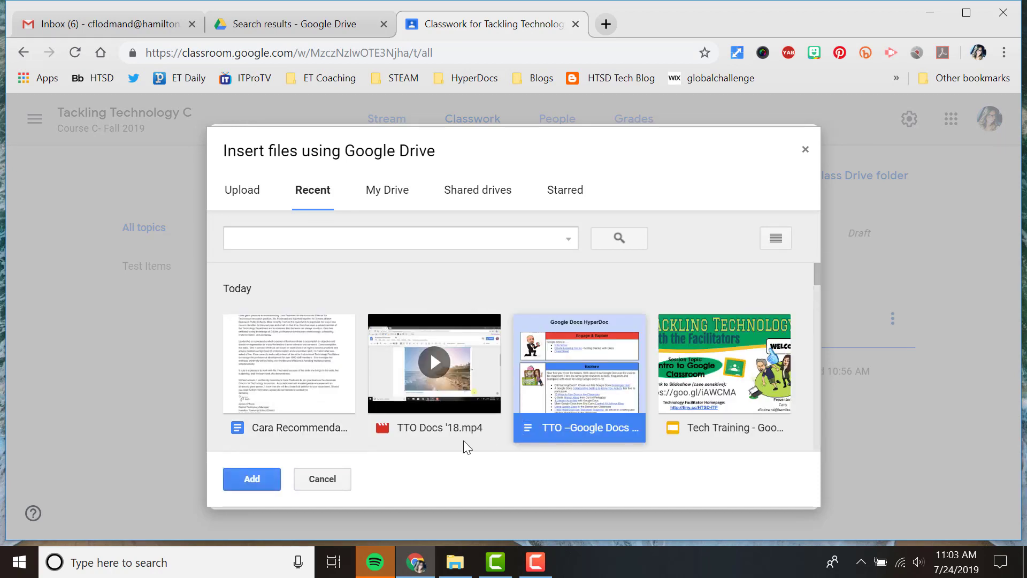
pyautogui.click(249, 479)
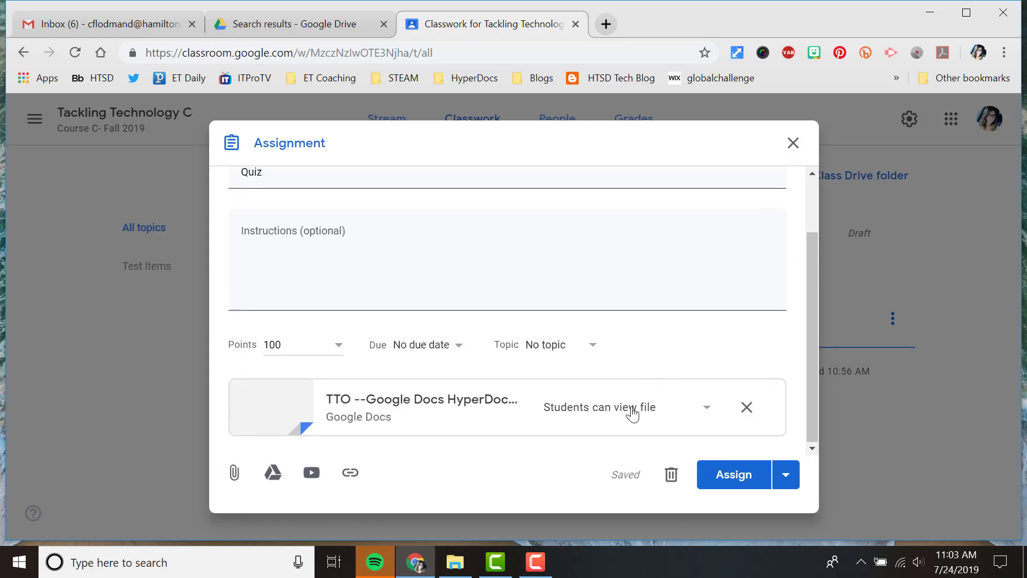
# Step: Try the attached file's student access as Make a copy for each student, and switch it to Students can edit file
pyautogui.click(634, 413)
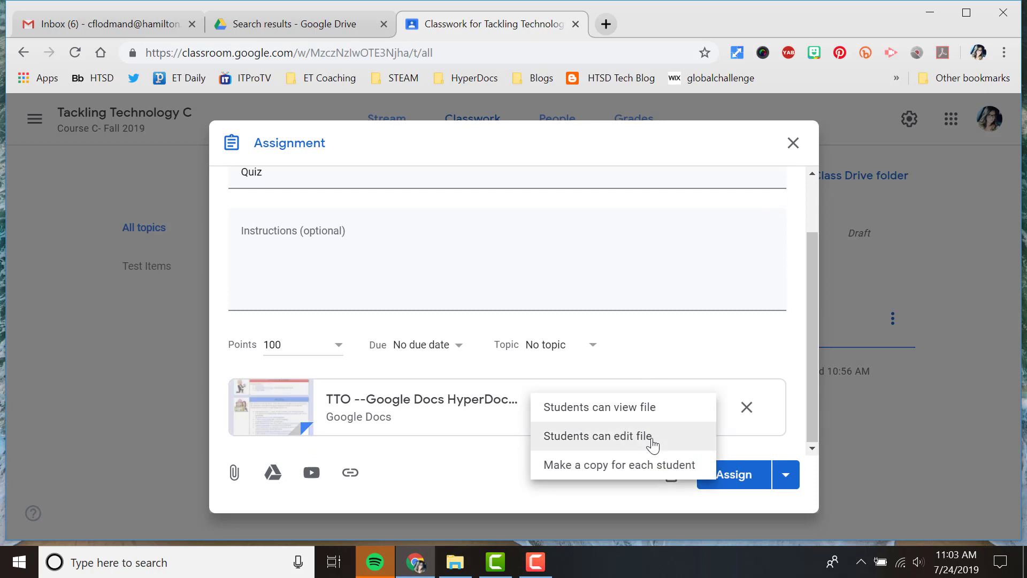
pyautogui.click(654, 471)
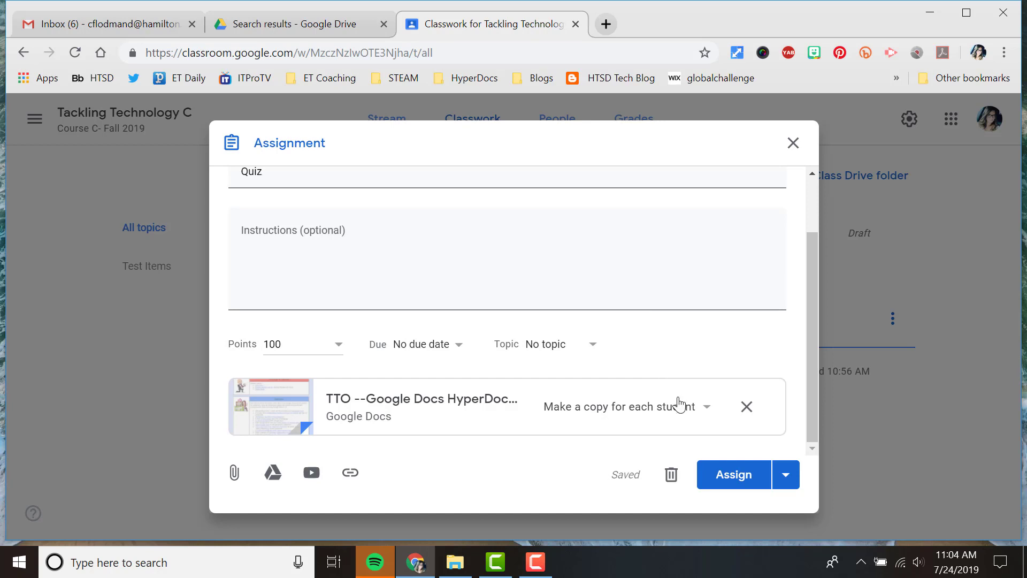
pyautogui.click(690, 420)
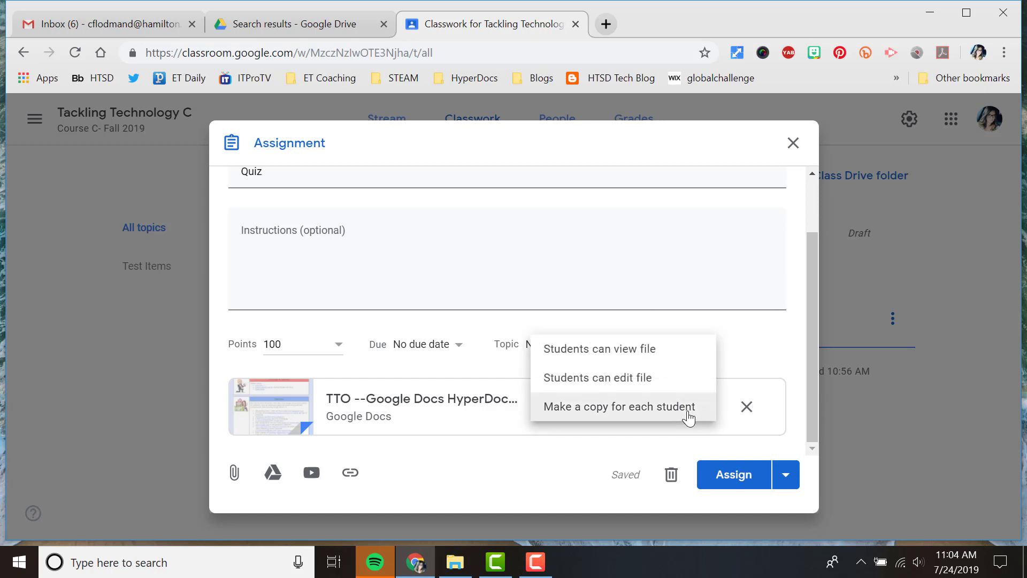
pyautogui.click(659, 387)
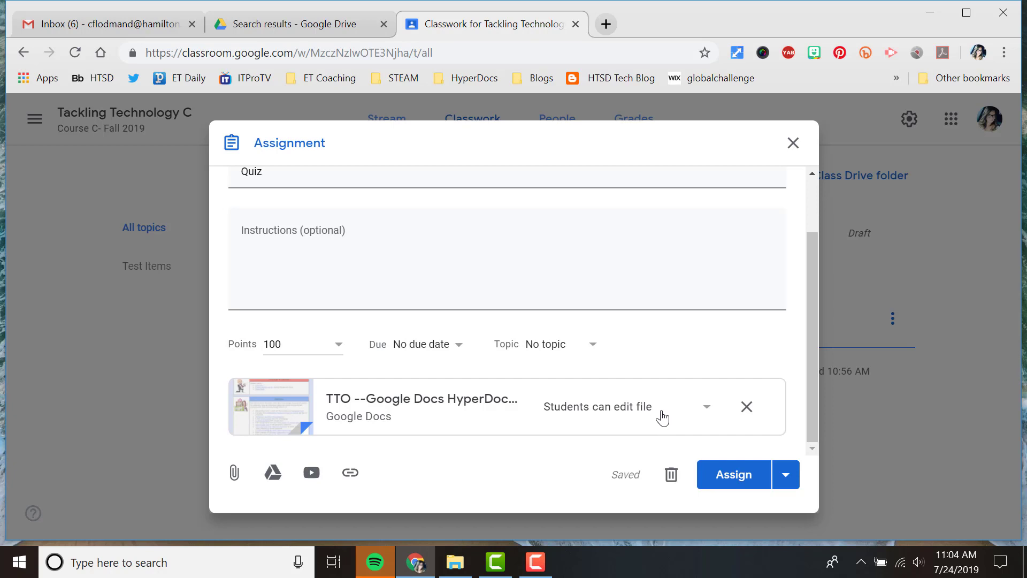
# Step: Set the attached HyperDoc's access to Students can view file, and assign the Quiz
pyautogui.click(662, 417)
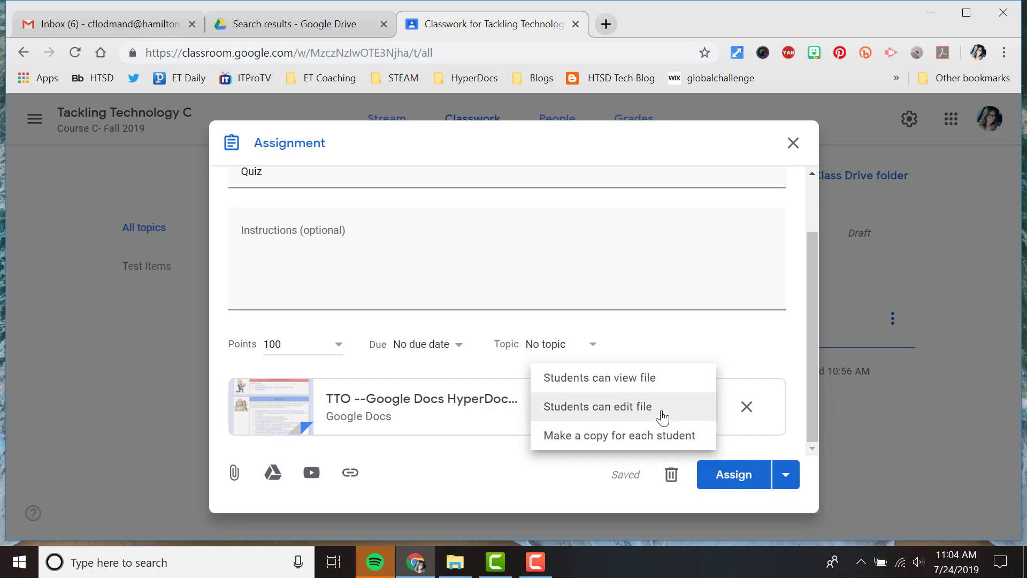
pyautogui.click(654, 390)
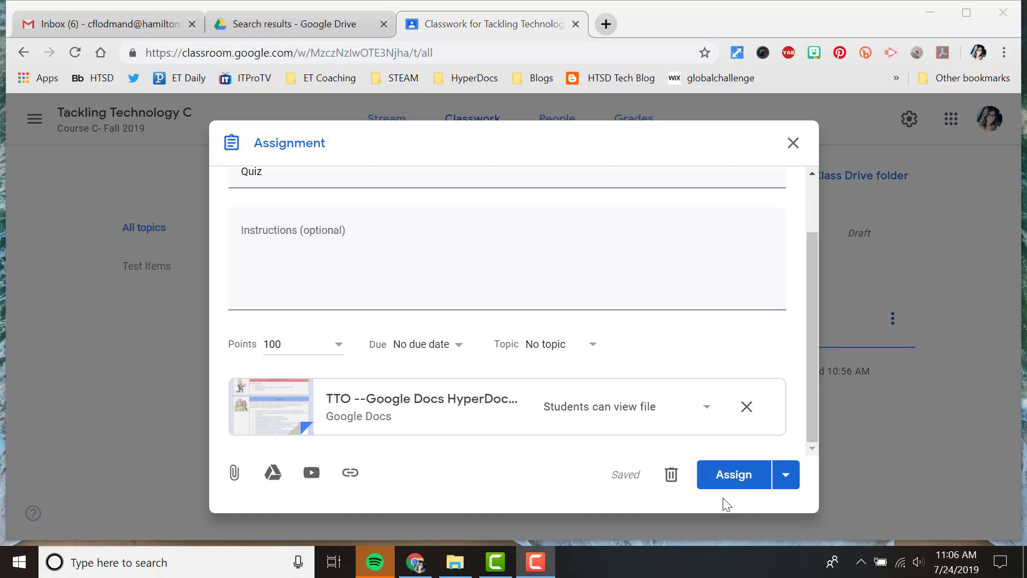
pyautogui.click(730, 480)
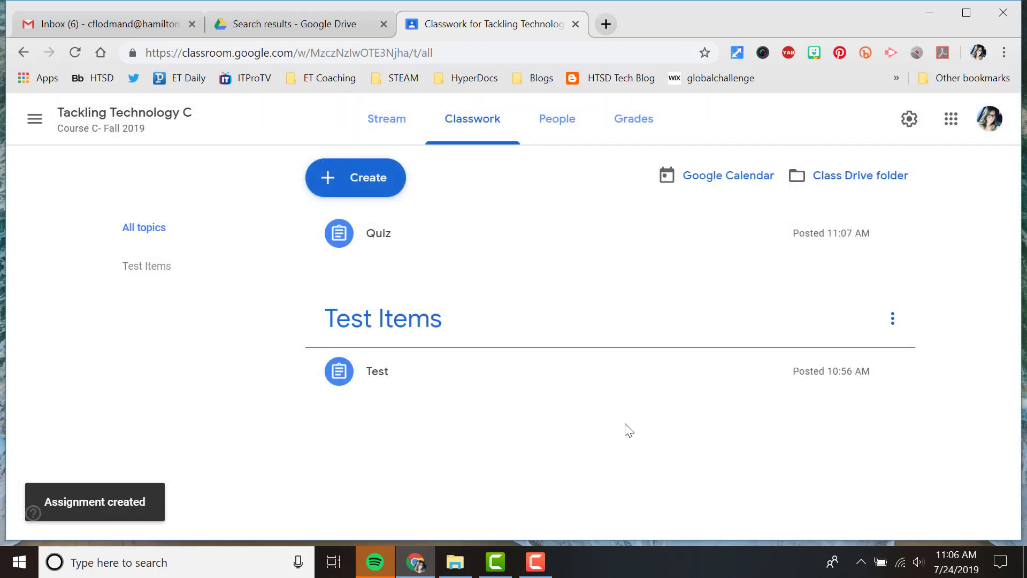
# Step: Expand the Test assignment under Test Items and view its student work page
pyautogui.click(394, 383)
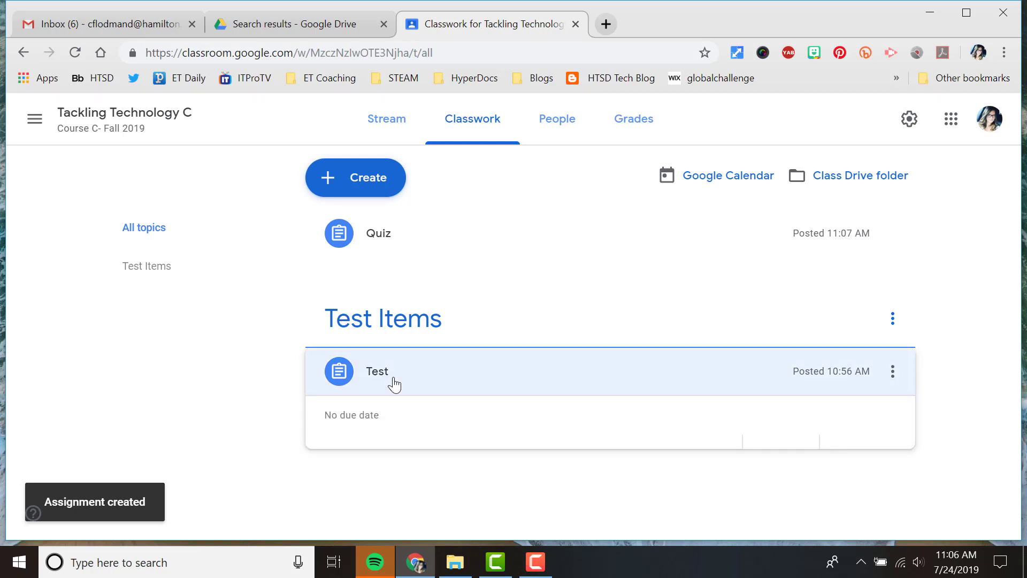
pyautogui.scroll(-1, 535, 369)
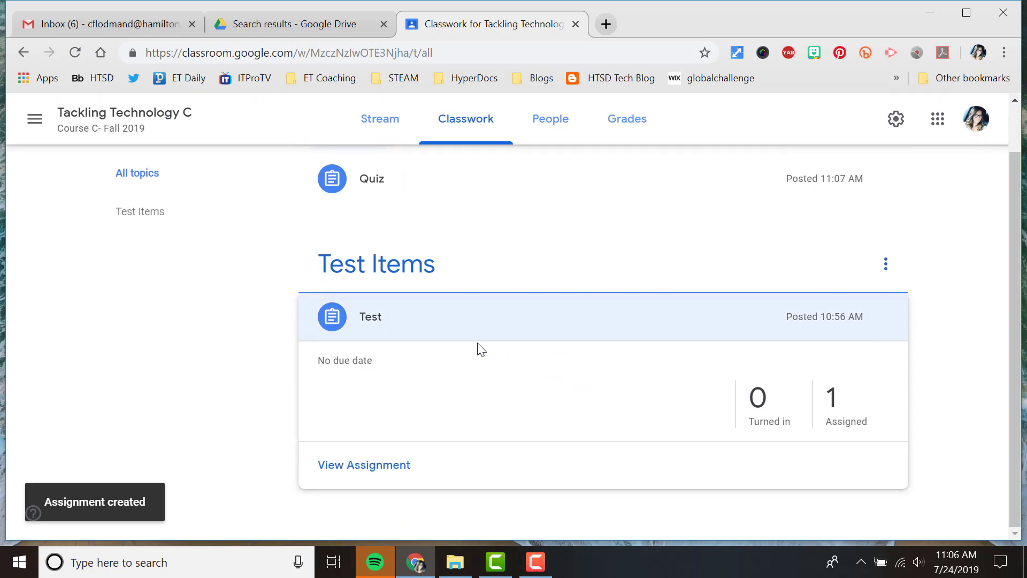
pyautogui.click(395, 470)
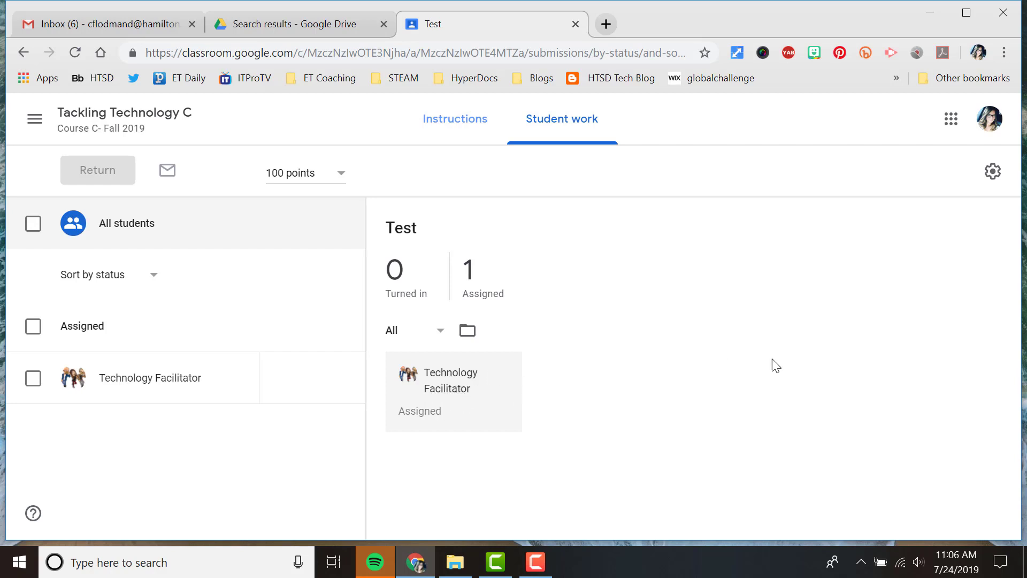
# Step: View the student's Test submission and private comment field, and try selecting and deselecting the student in the student work list
pyautogui.click(172, 385)
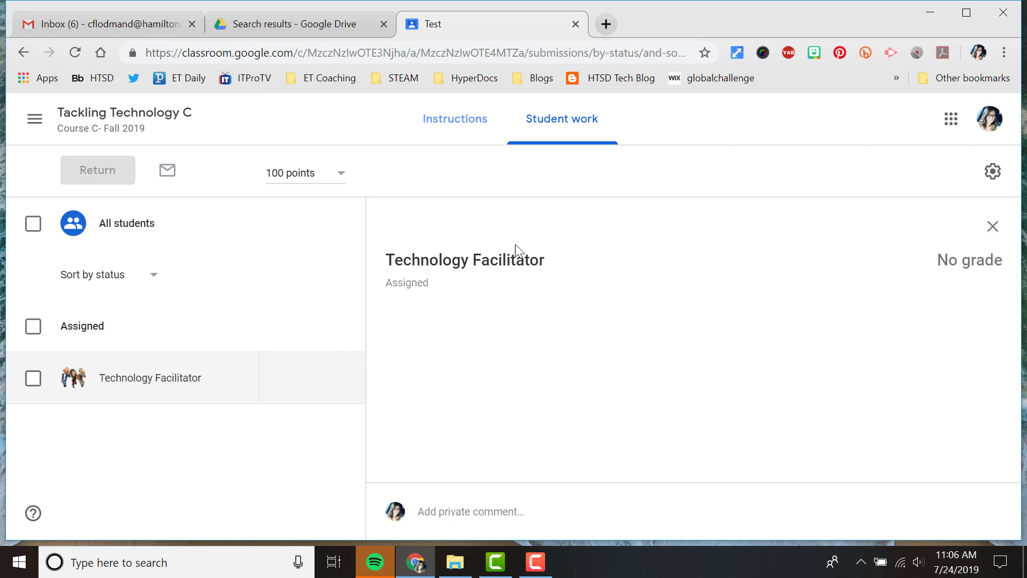
pyautogui.click(457, 515)
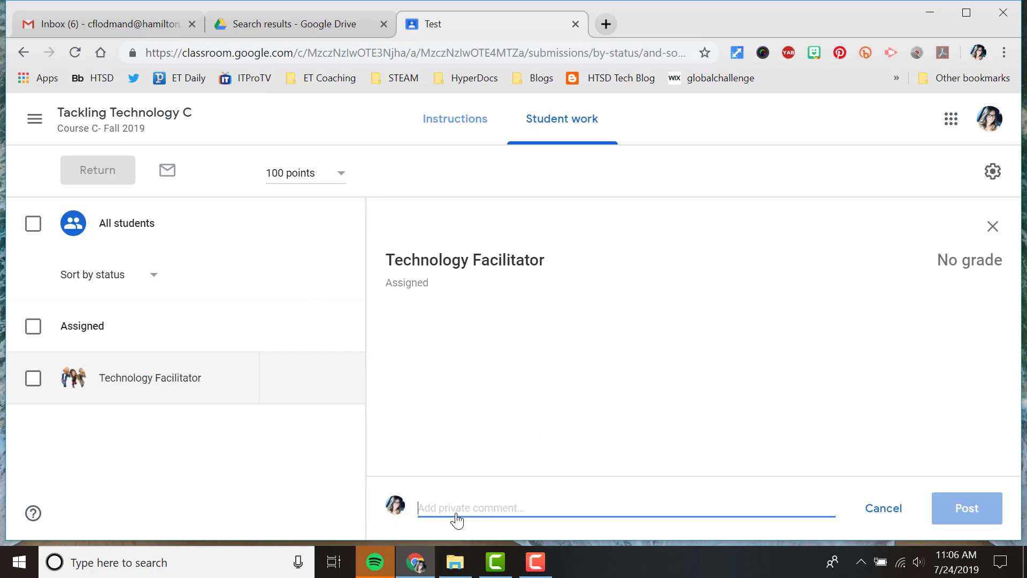
pyautogui.click(994, 227)
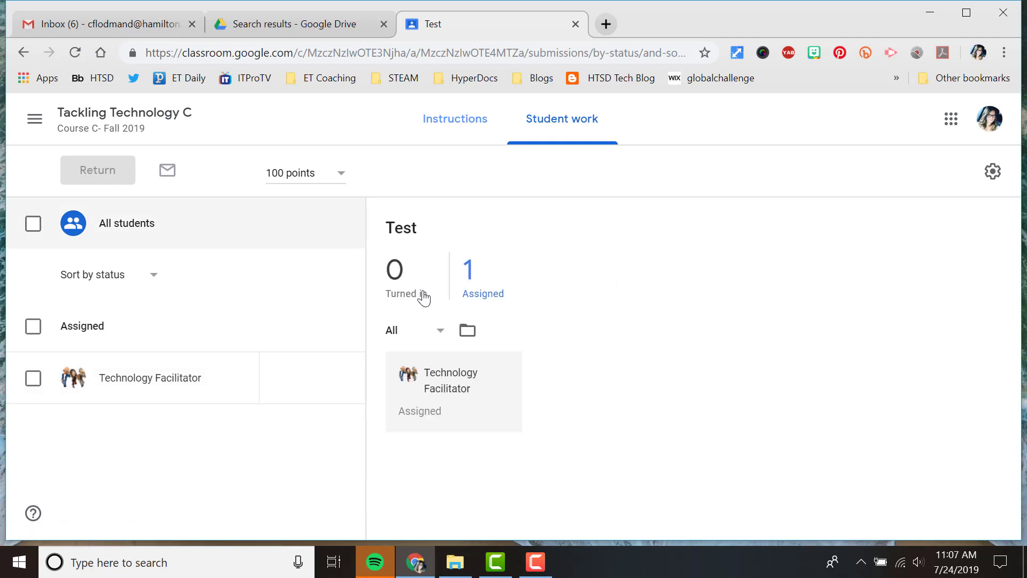
pyautogui.click(33, 380)
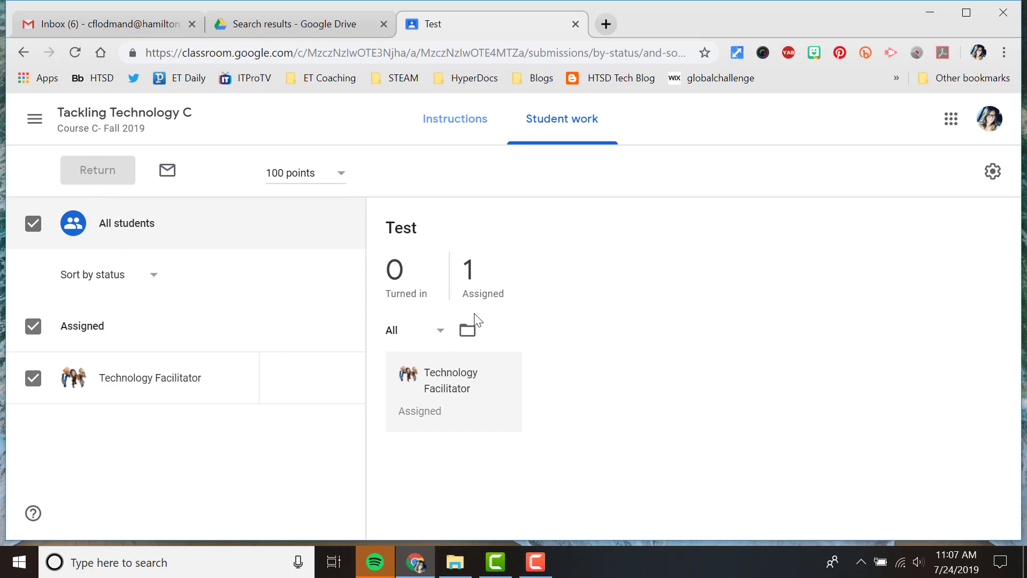
pyautogui.click(34, 378)
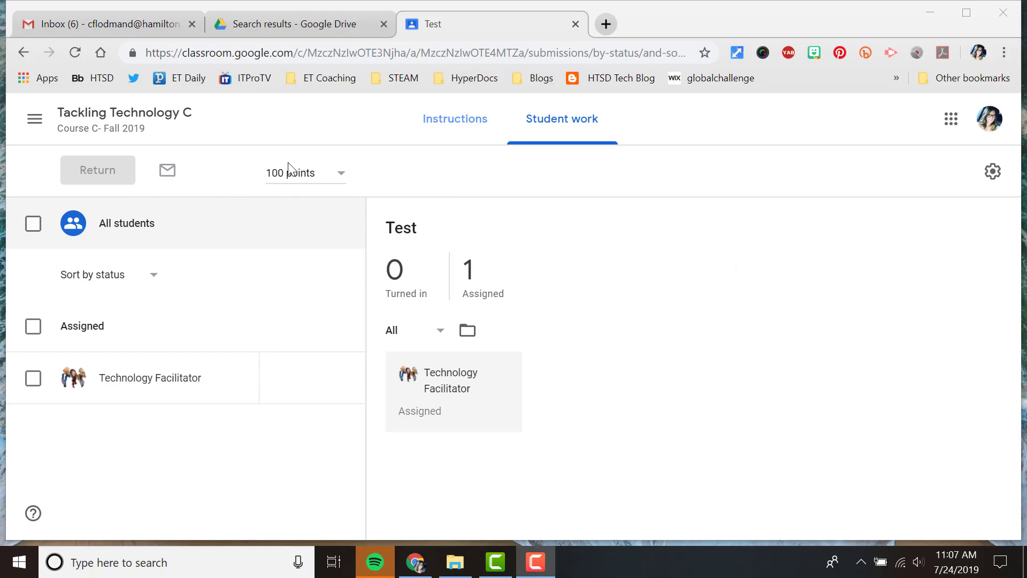
# Step: View the Test assignment's instructions page and return to the Tackling Technology C class page
pyautogui.click(463, 119)
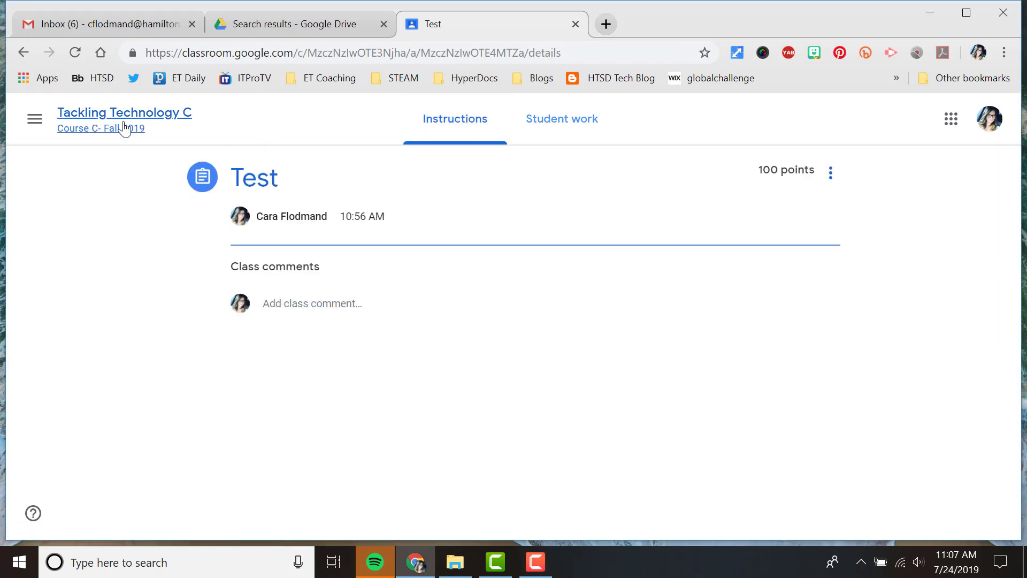
pyautogui.click(75, 129)
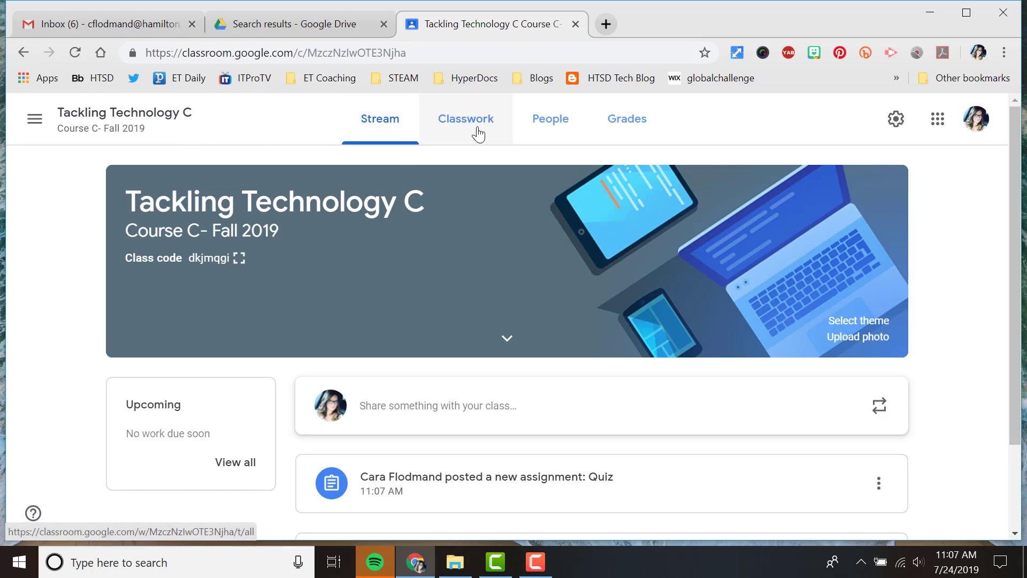
# Step: Open the class's People page and view the Invite teachers dialog without inviting anyone
pyautogui.click(561, 127)
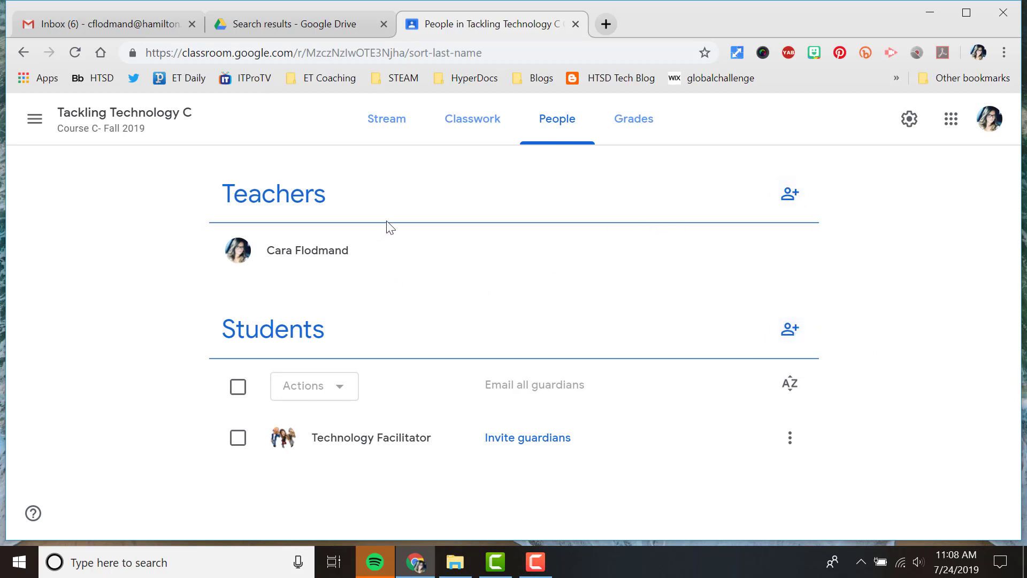
pyautogui.click(797, 200)
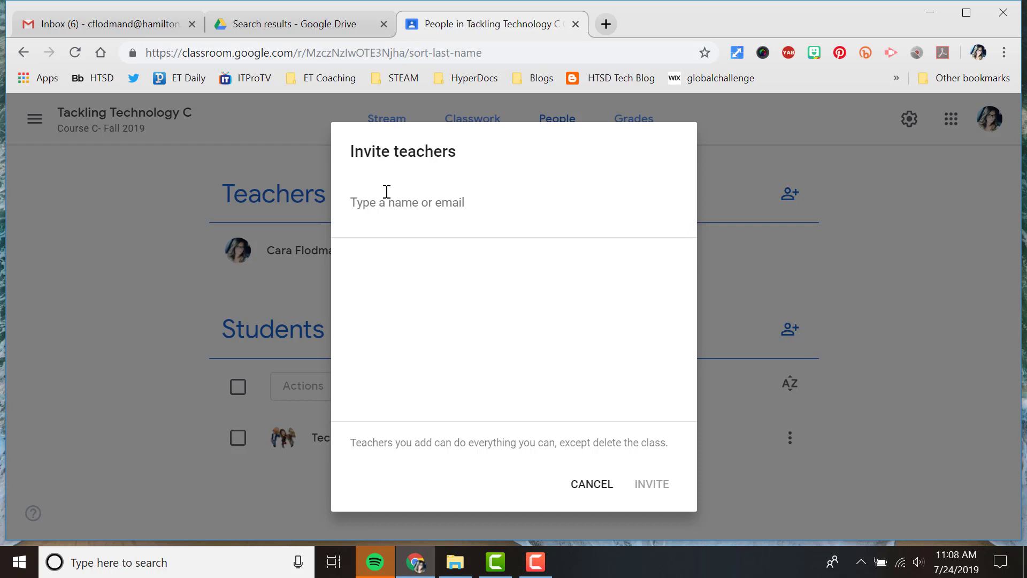
pyautogui.click(581, 490)
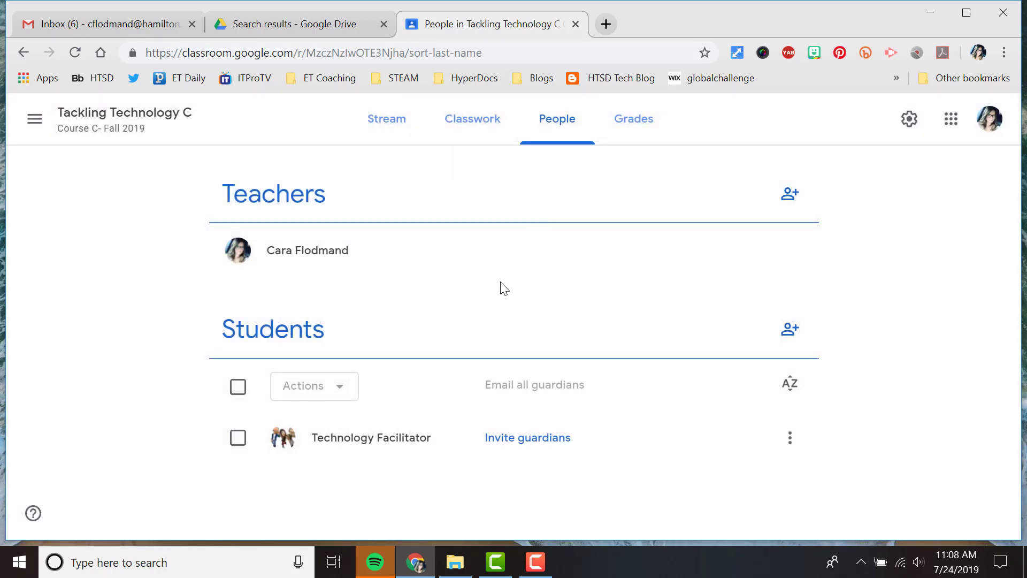
# Step: Select the enrolled student, view what muting would do without applying it, and clear the selection
pyautogui.click(234, 446)
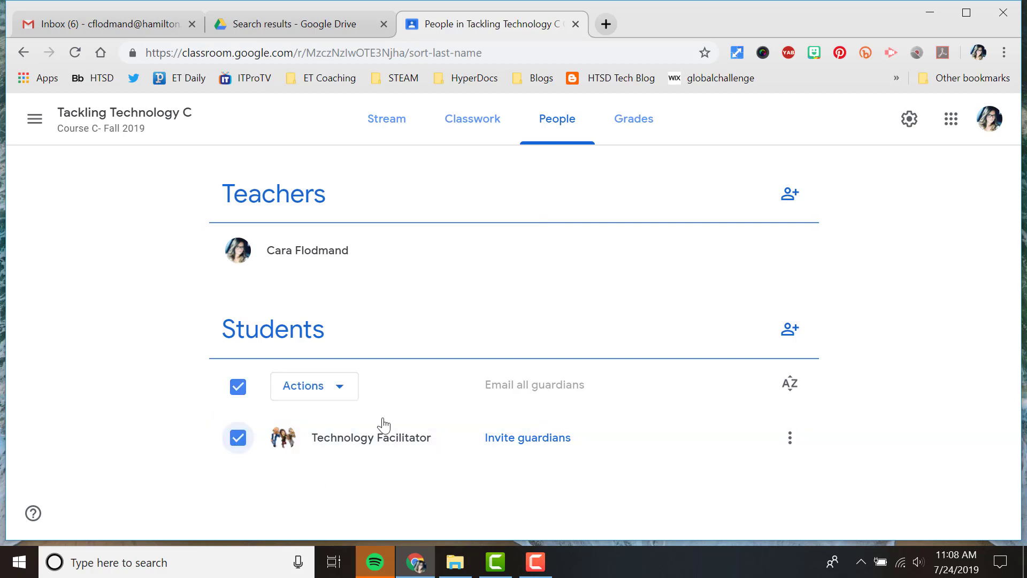
pyautogui.click(342, 390)
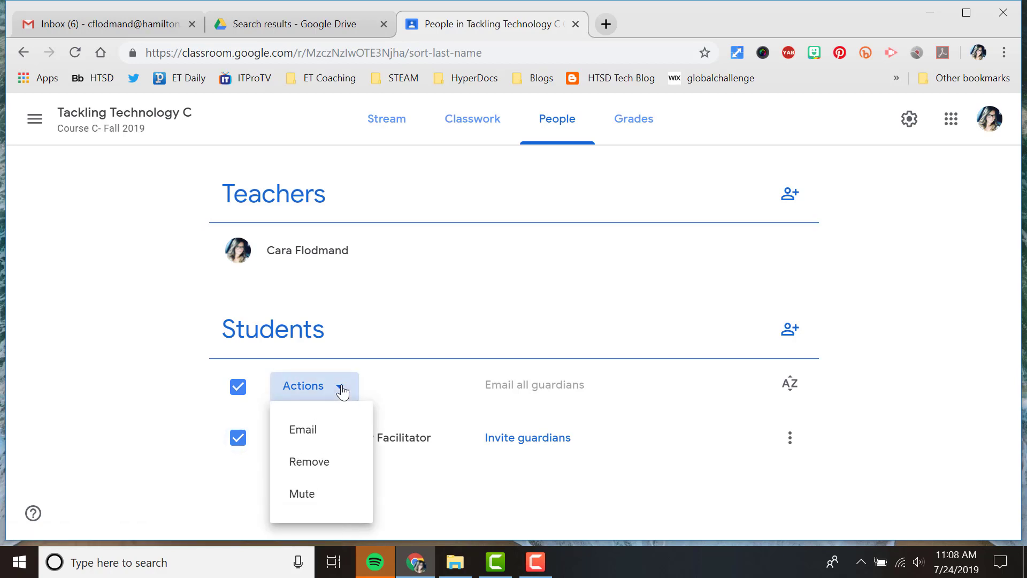
pyautogui.click(339, 502)
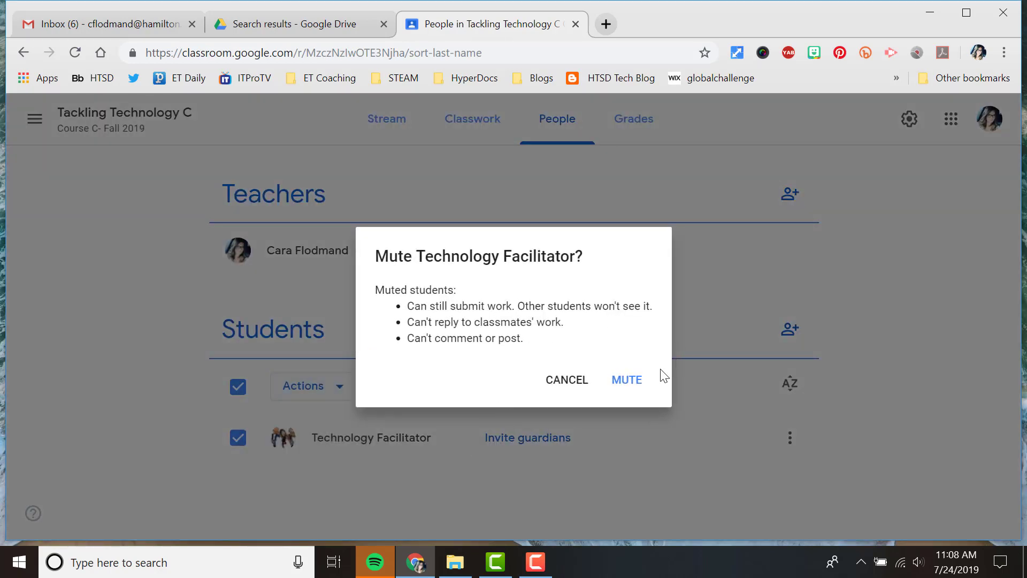
pyautogui.click(582, 385)
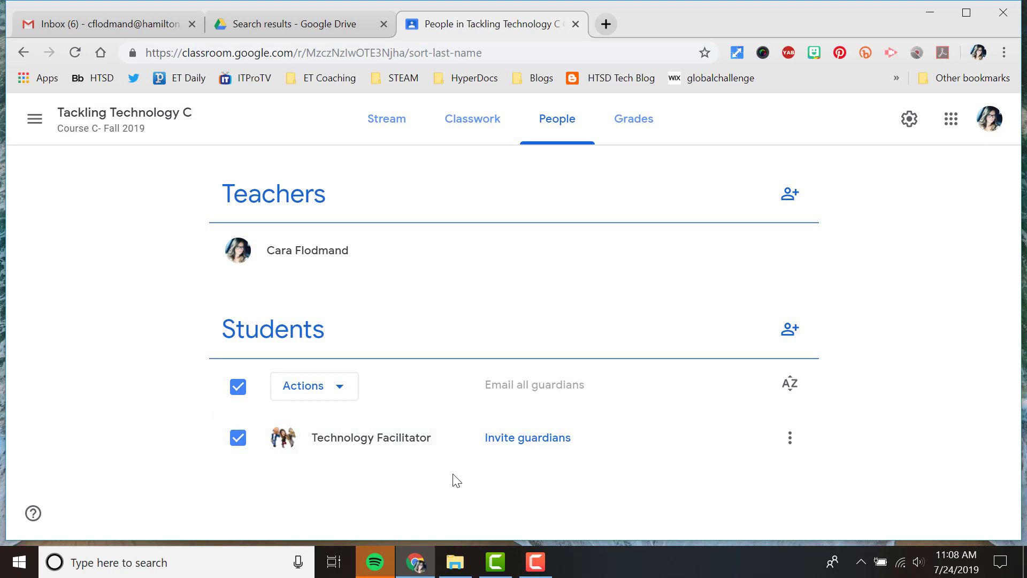
pyautogui.click(239, 439)
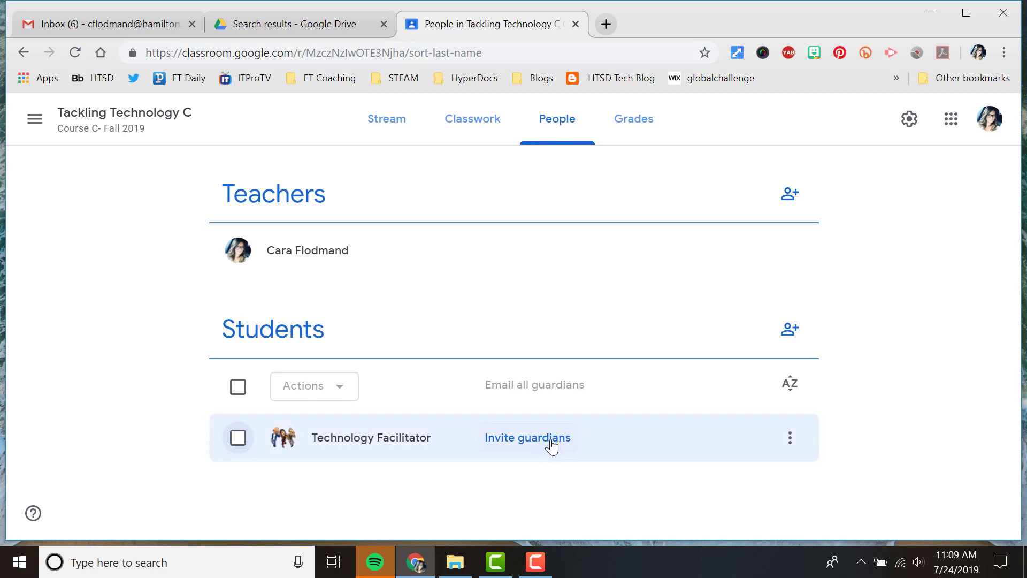
# Step: View the student's individual Email student option, and reselect the student to review the group actions
pyautogui.click(790, 442)
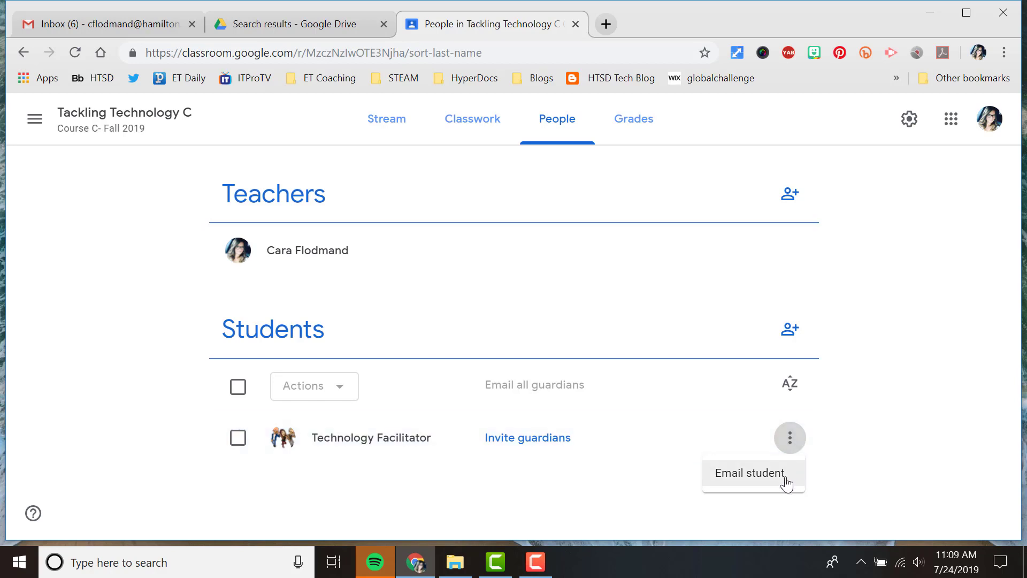
pyautogui.click(237, 449)
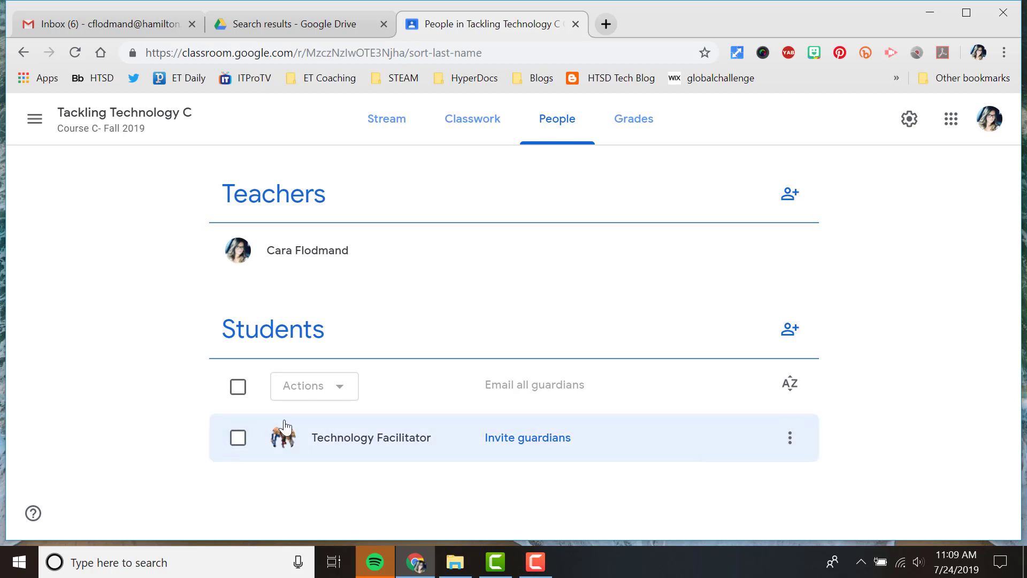
pyautogui.click(237, 443)
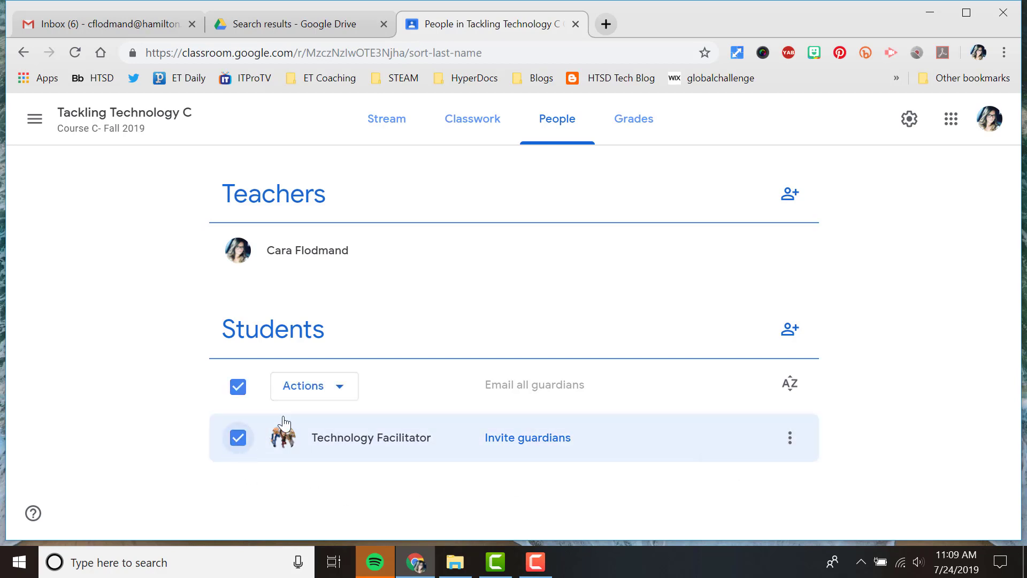
pyautogui.click(339, 388)
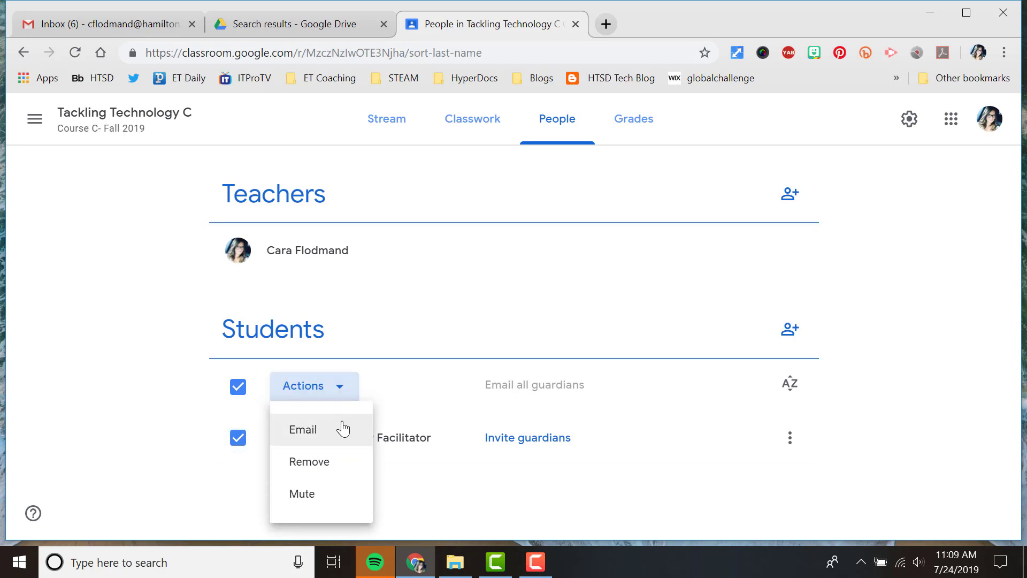
pyautogui.click(976, 387)
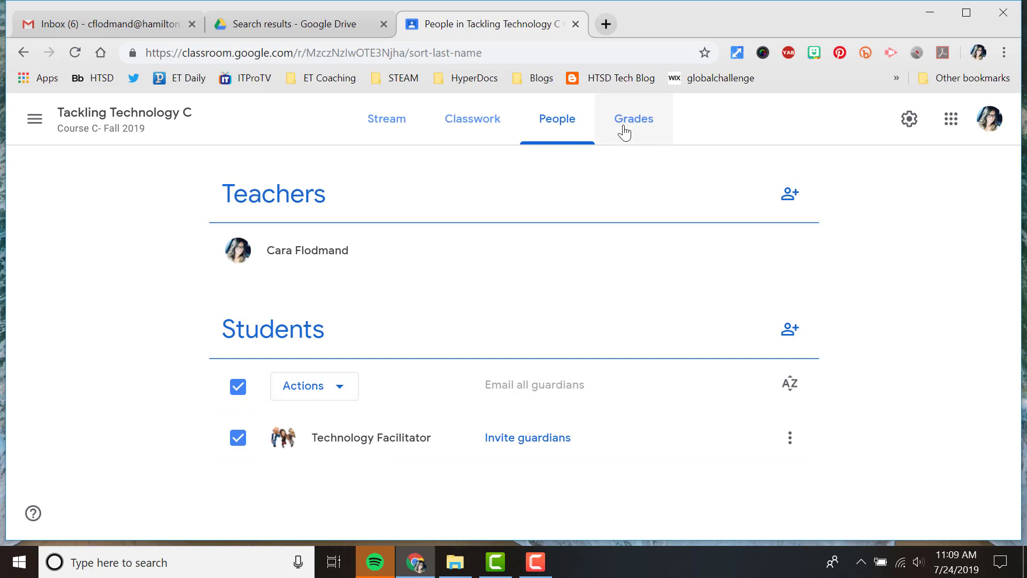
# Step: Open the class's Grades page and dismiss the introductory tips to view the gradebook
pyautogui.click(643, 124)
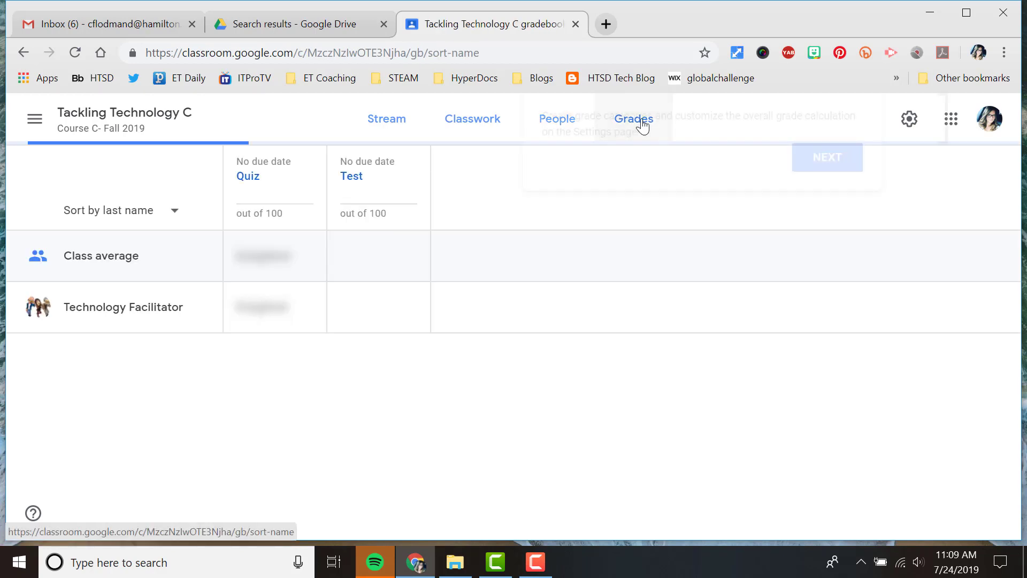
pyautogui.click(806, 167)
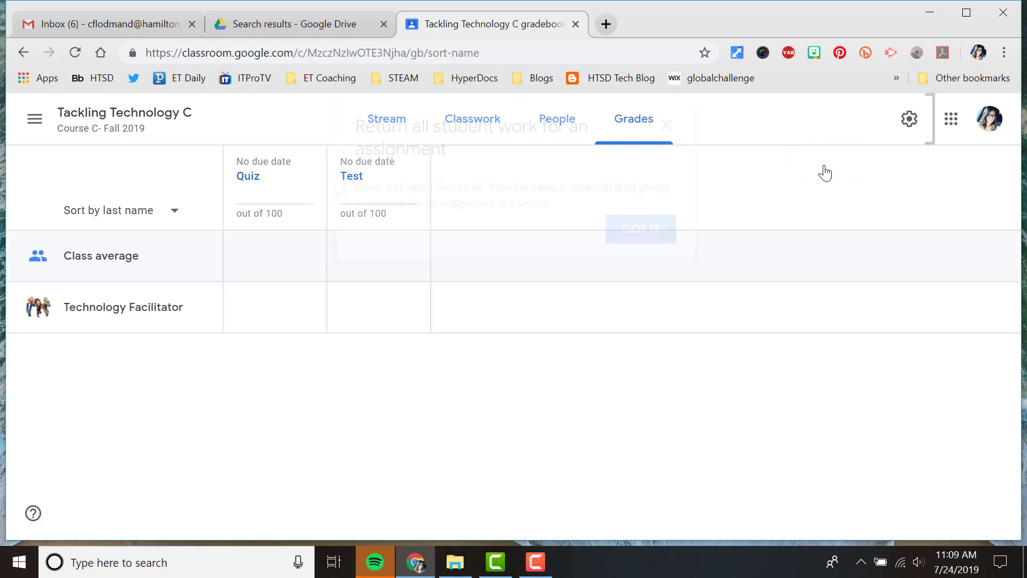
pyautogui.click(667, 126)
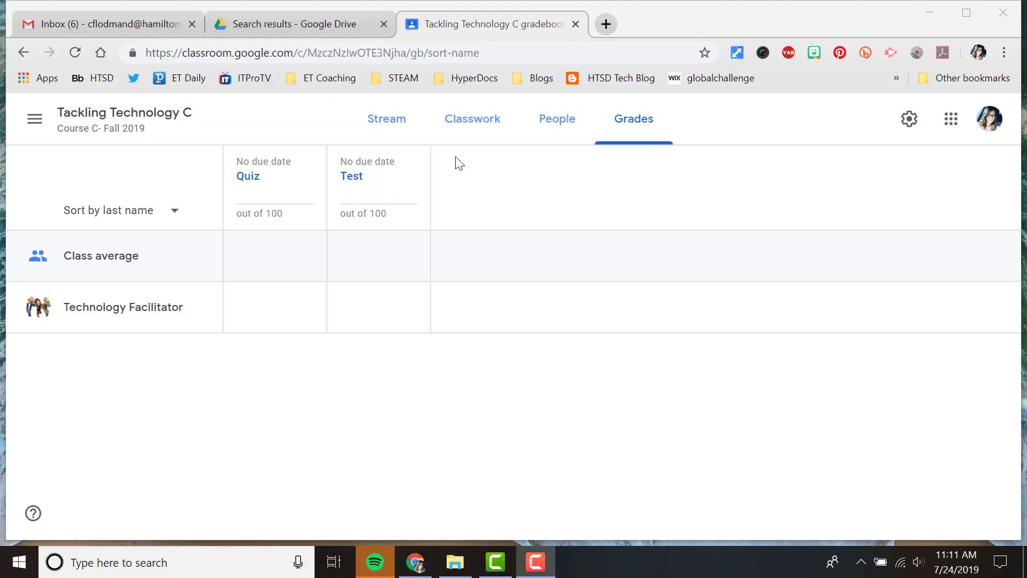
# Step: Return to the class Stream and look through the posted Quiz and Test assignments
pyautogui.click(408, 133)
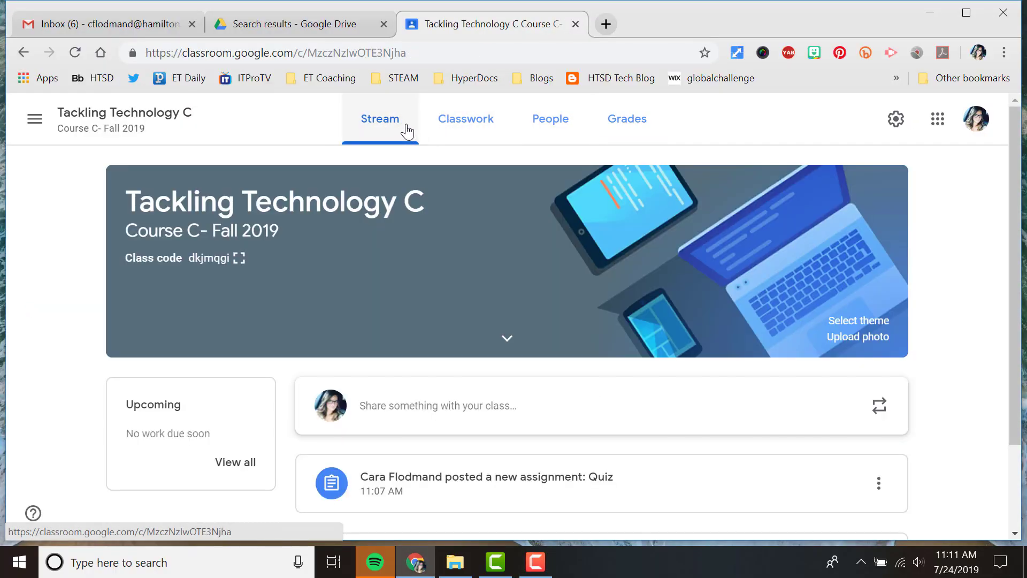
pyautogui.scroll(-2, 452, 243)
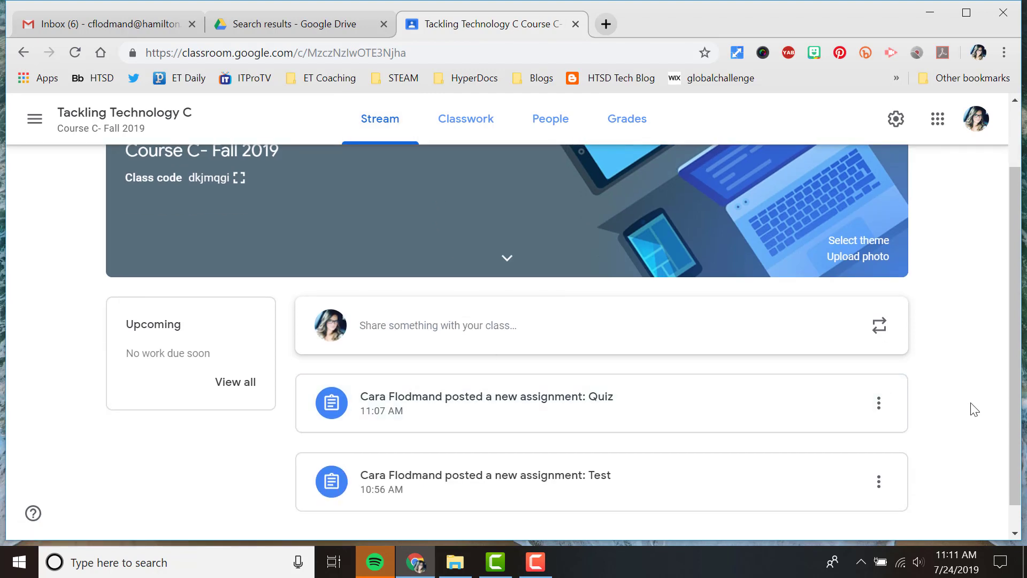
pyautogui.scroll(2, 961, 348)
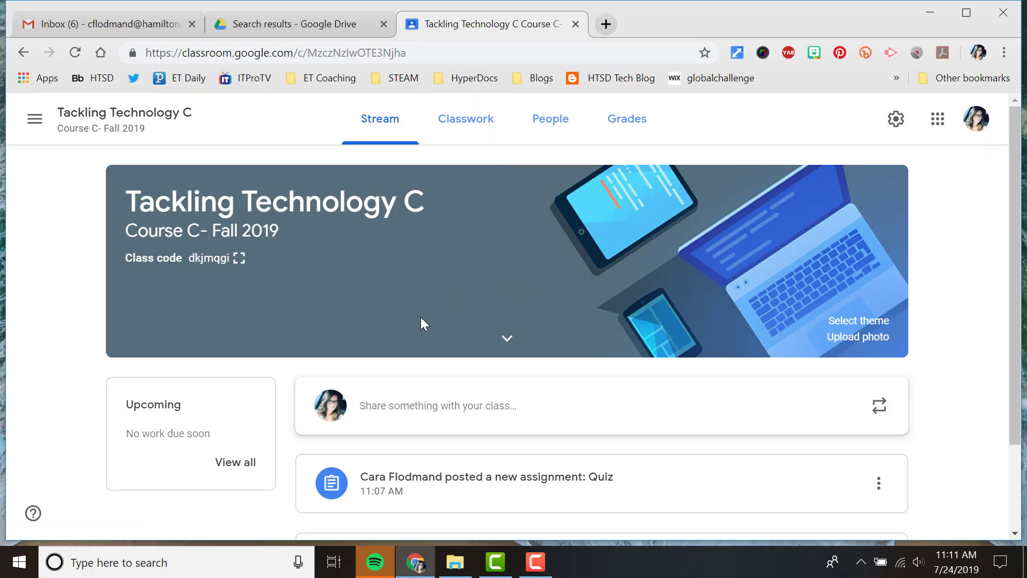
# Step: View the Classroom help and feedback options, and close them without choosing one
pyautogui.click(33, 515)
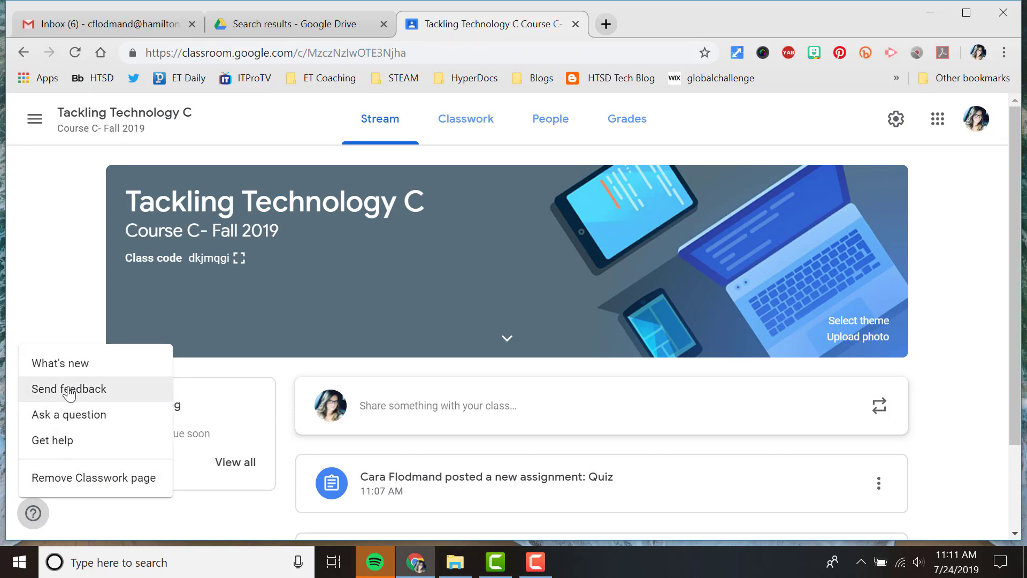
pyautogui.click(93, 252)
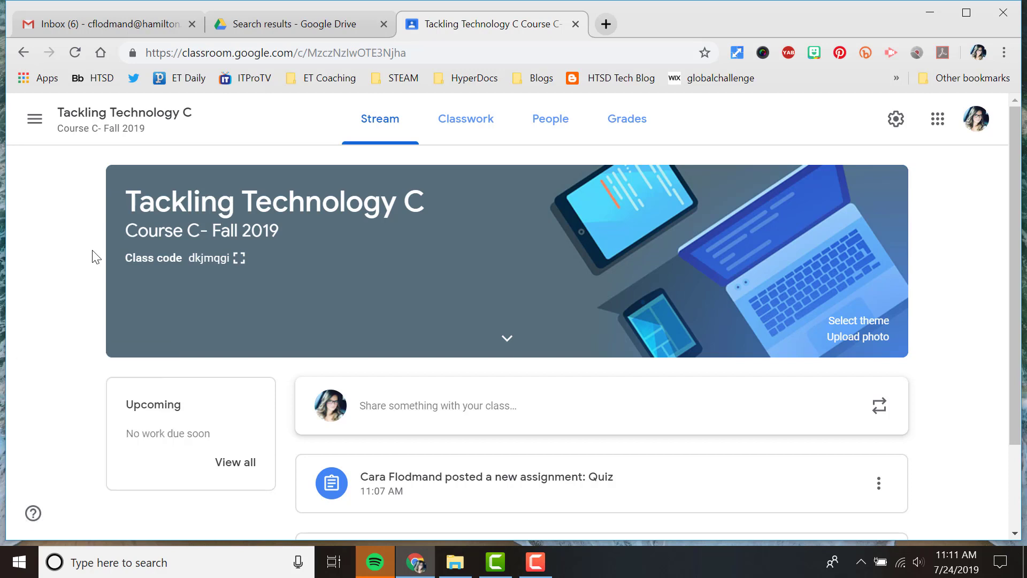